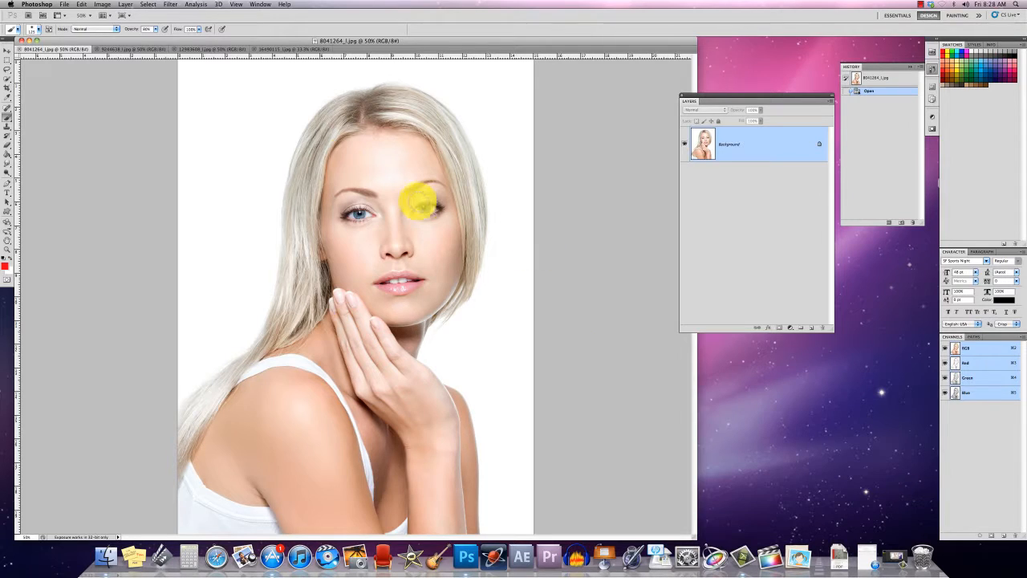
# Compare the skin in the open portraits 9244638_l.jpg and 8041264_l.jpg
pyautogui.rightClick(129, 51)
pyautogui.click(126, 52)
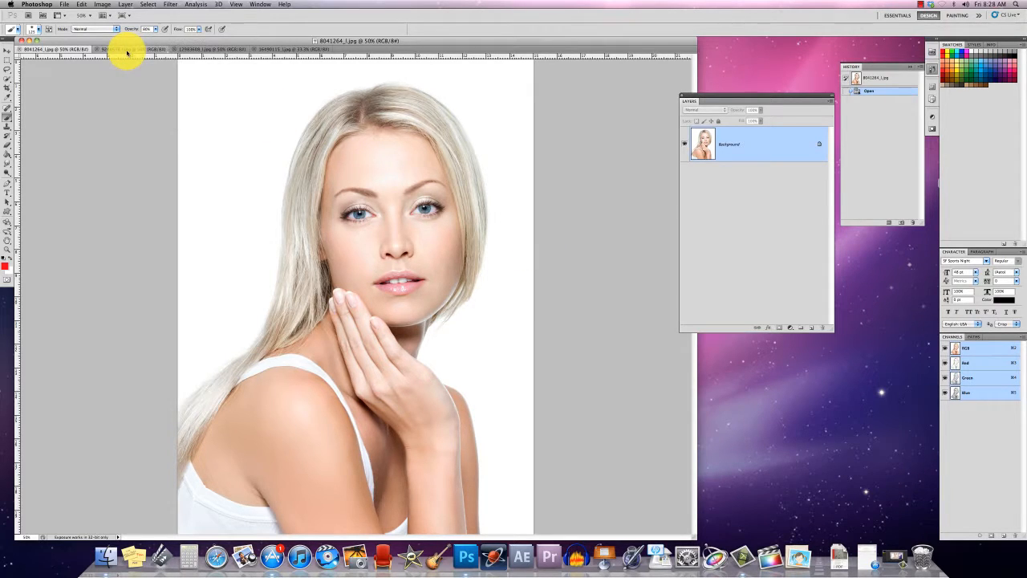
pyautogui.click(127, 52)
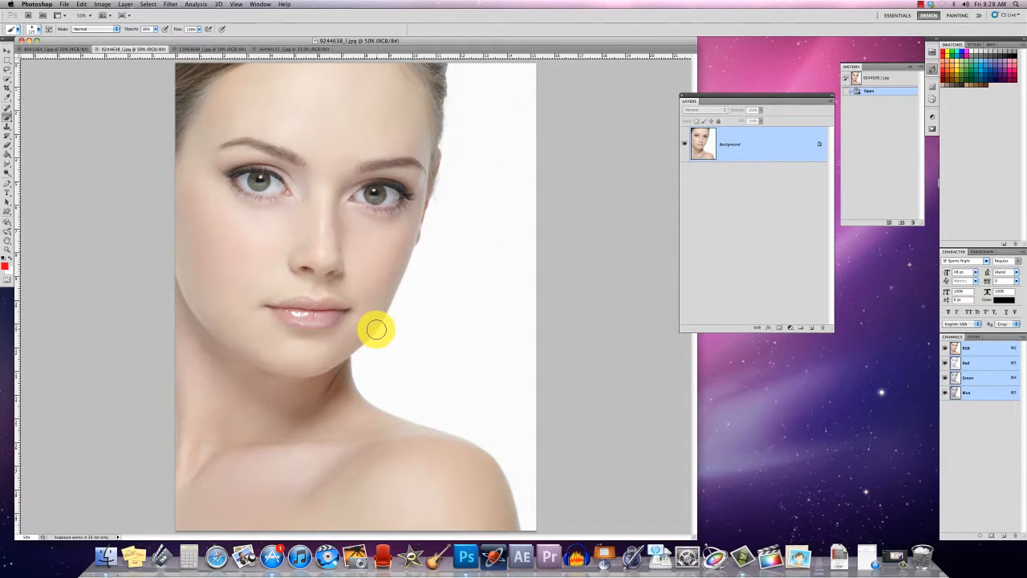
pyautogui.click(56, 52)
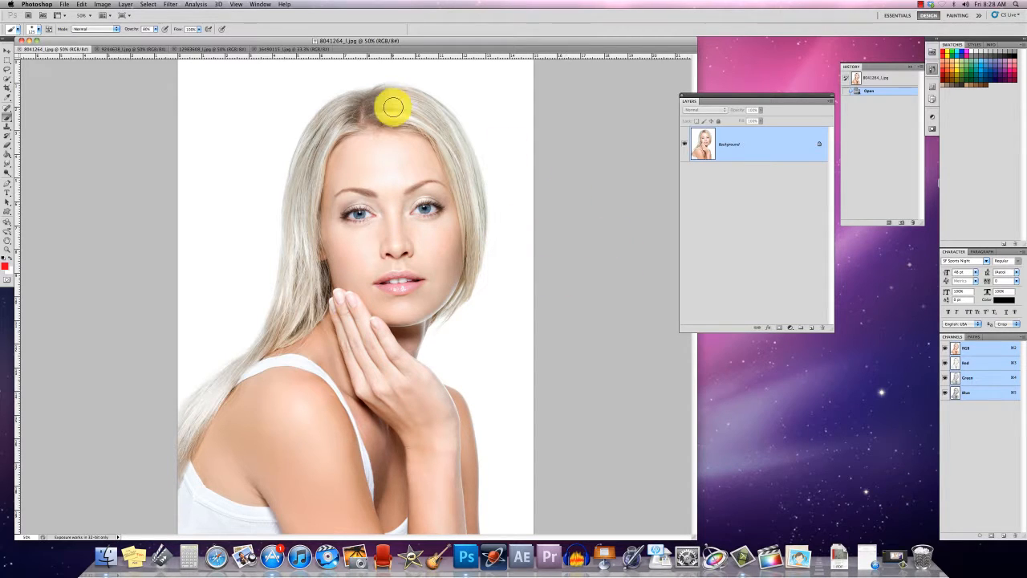
# In 12983608_l.jpg, remove the dark spots and the red blemish on the unretouched cheek with the Spot Healing Brush
pyautogui.click(202, 51)
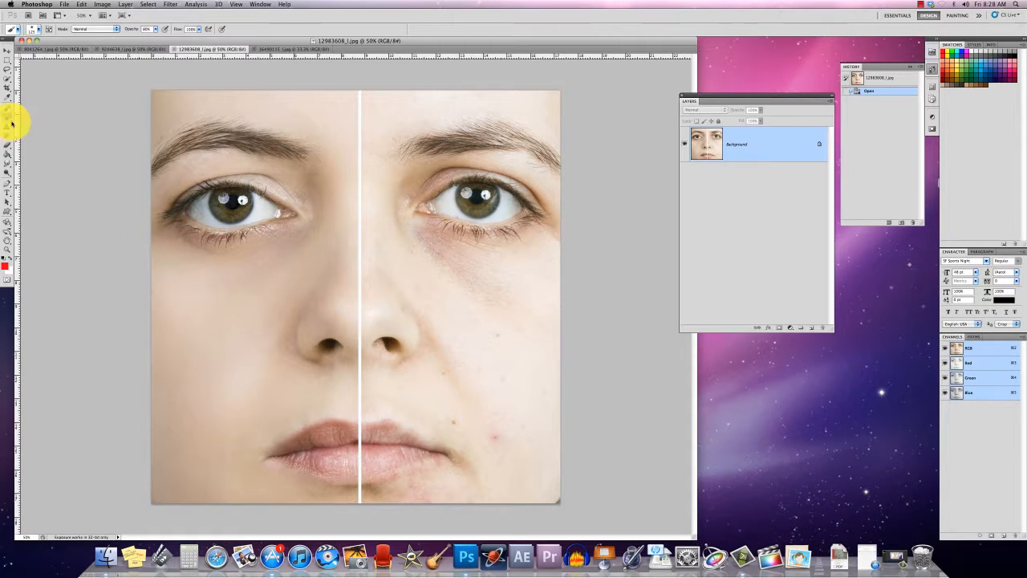
pyautogui.click(9, 111)
pyautogui.click(9, 111)
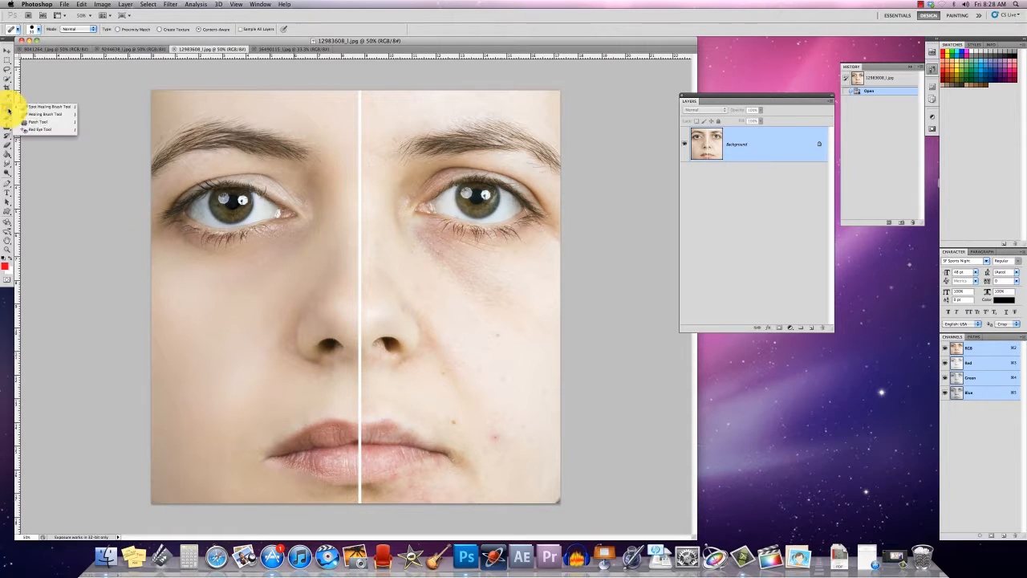
pyautogui.click(58, 107)
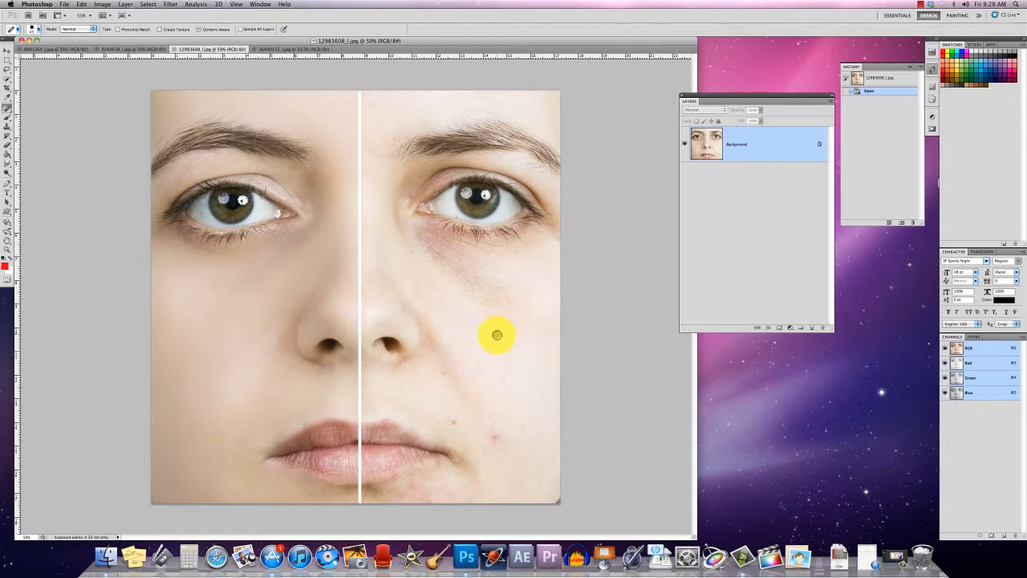
pyautogui.click(496, 334)
pyautogui.click(505, 378)
pyautogui.click(497, 437)
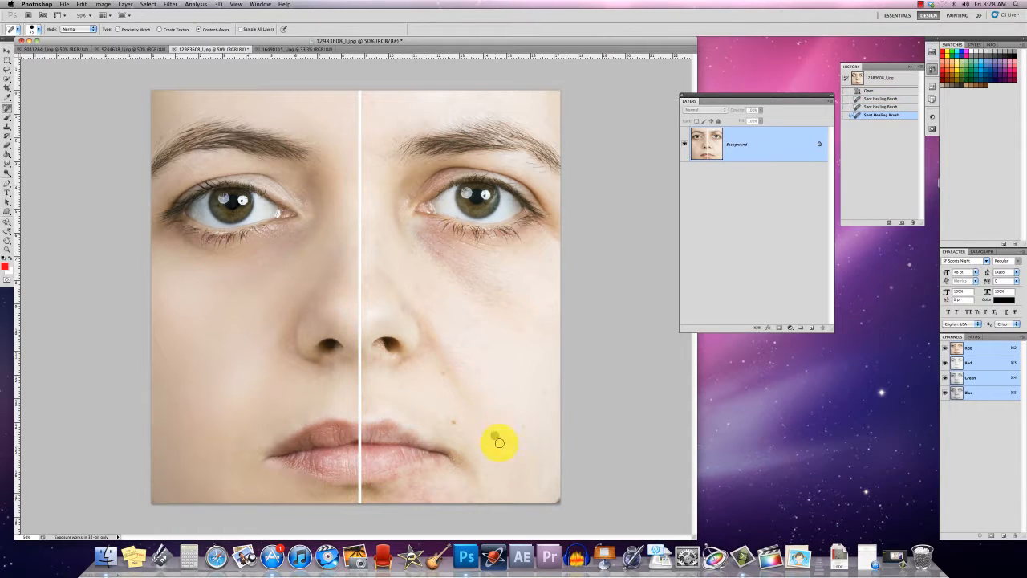
pyautogui.click(492, 435)
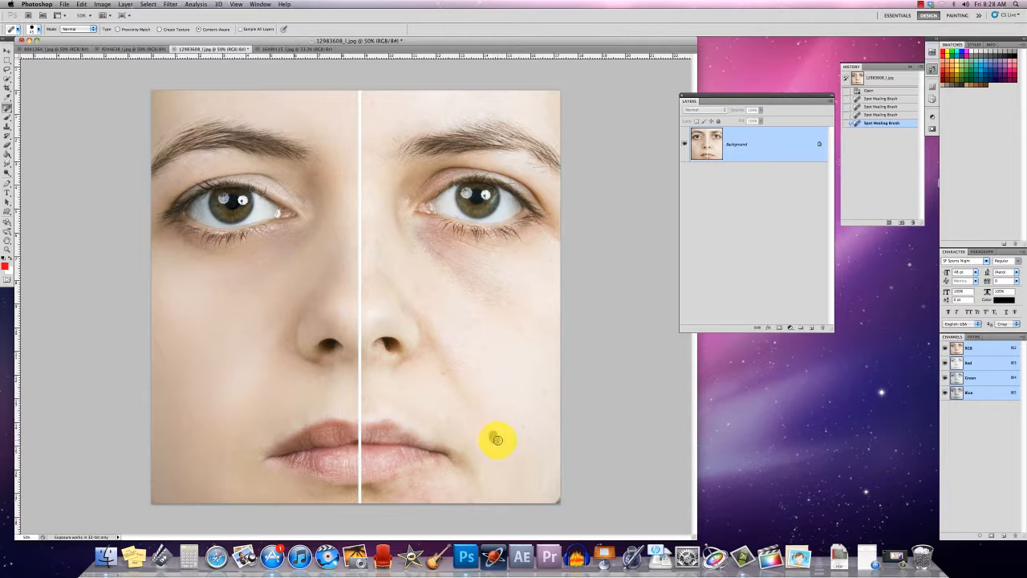
pyautogui.click(497, 438)
pyautogui.click(506, 434)
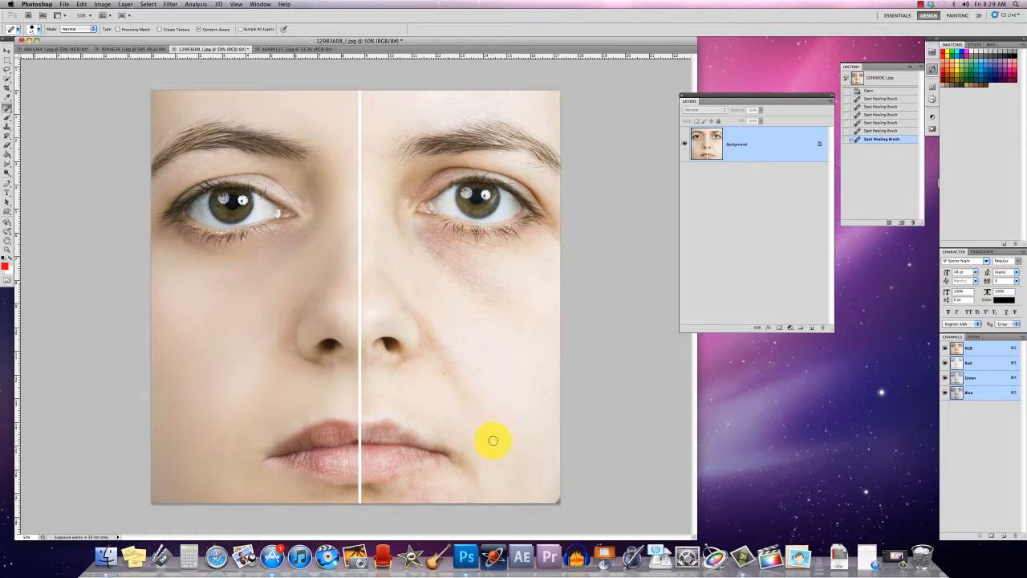
pyautogui.click(494, 433)
# Heal the small marks beside the nose, along the cheek crease and below the eye's outer corner
pyautogui.click(440, 372)
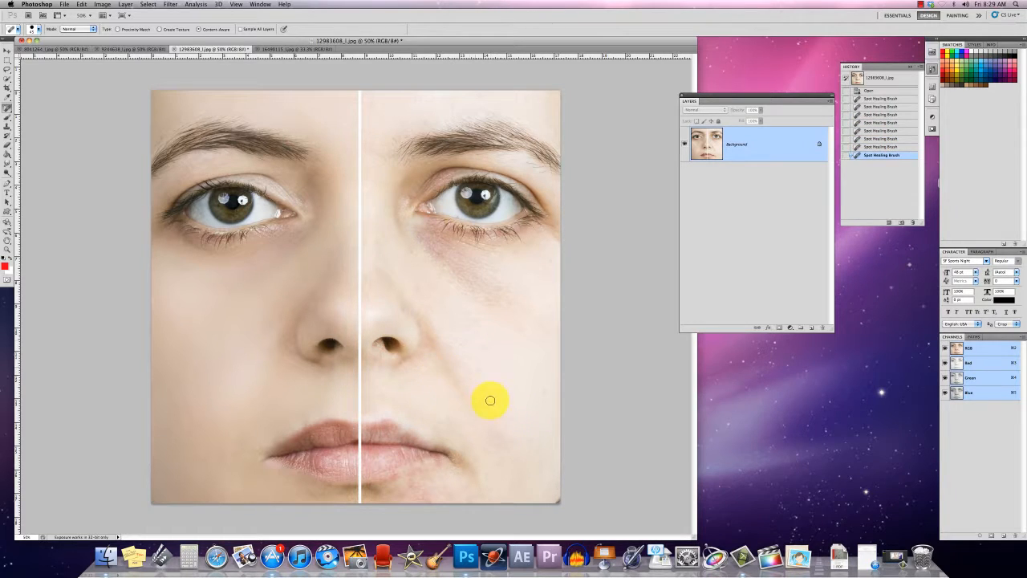
pyautogui.click(413, 247)
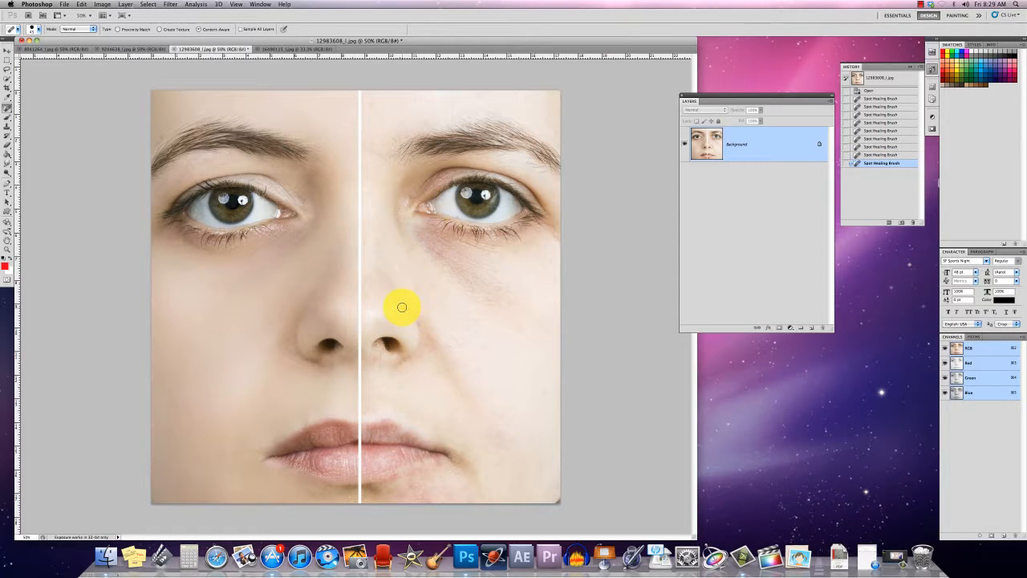
pyautogui.click(401, 307)
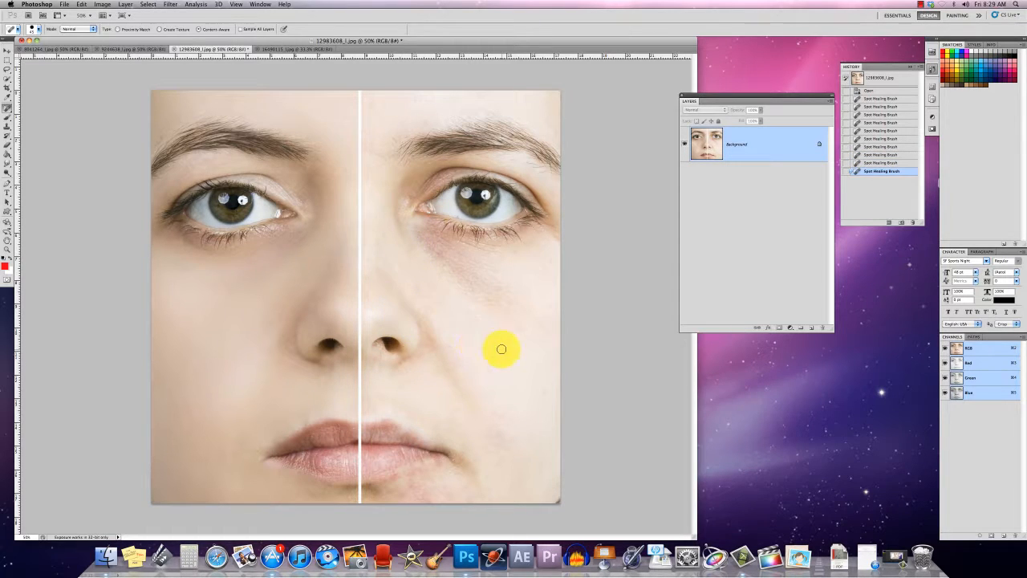
pyautogui.click(507, 288)
pyautogui.click(549, 260)
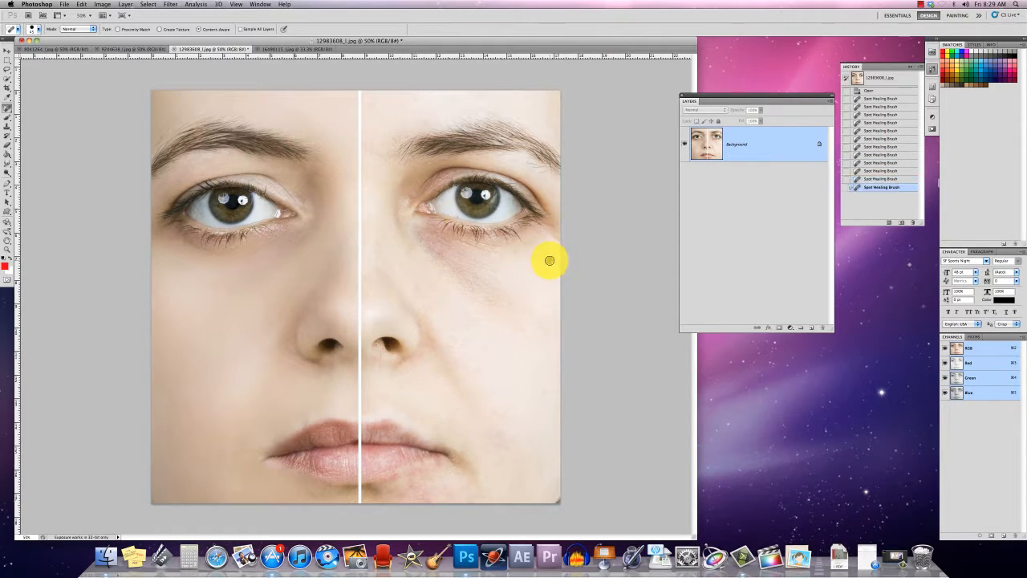
# Heal the blemishes on the chin below the lips and one remaining spot on the cheek
pyautogui.click(411, 483)
pyautogui.click(417, 484)
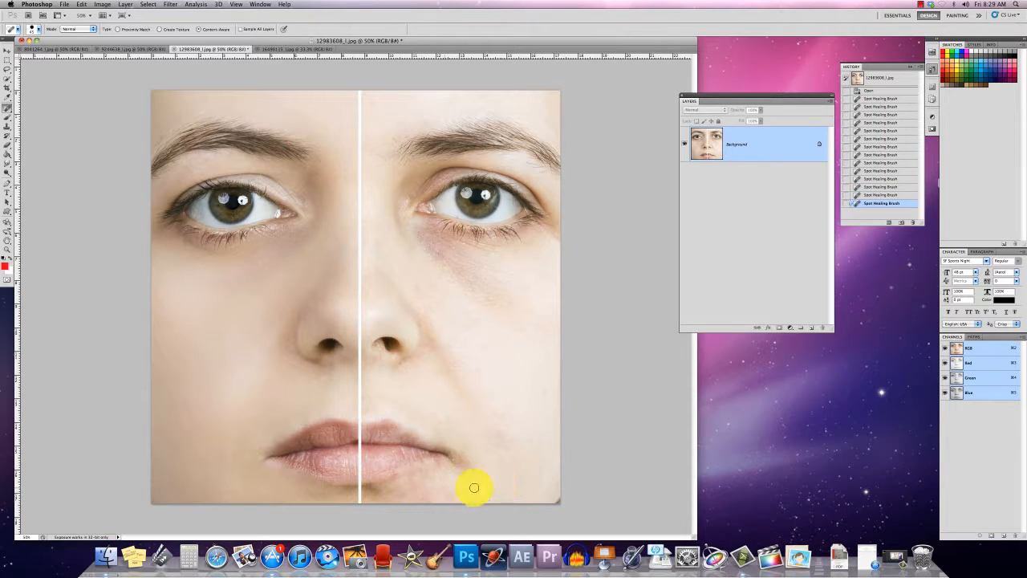
pyautogui.click(397, 480)
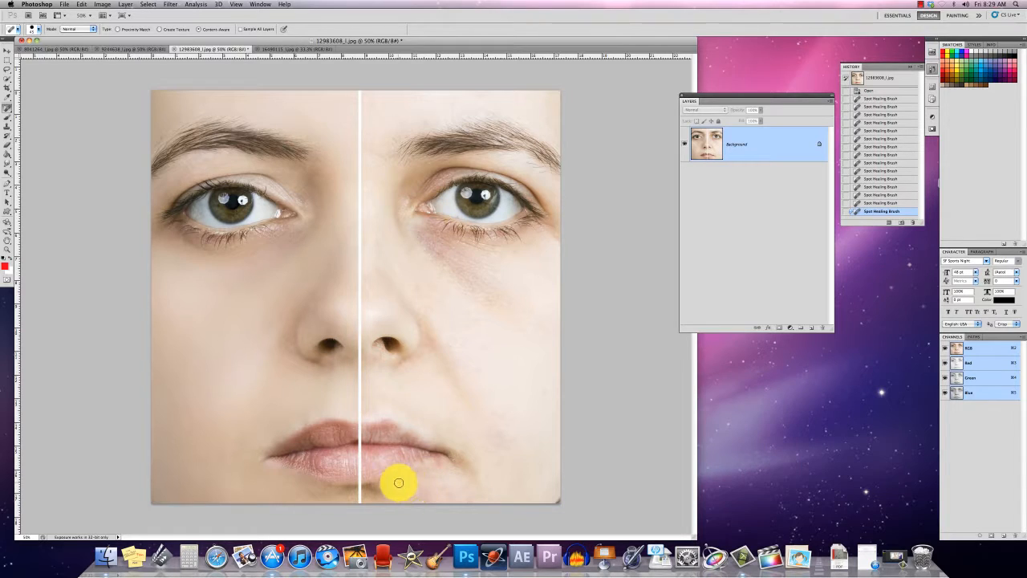
pyautogui.click(402, 479)
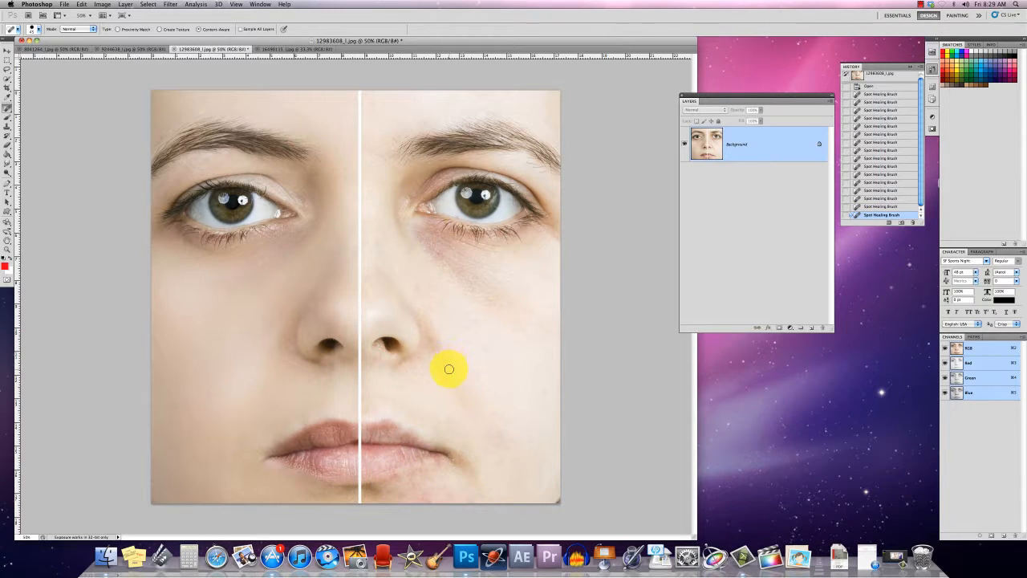
pyautogui.click(493, 394)
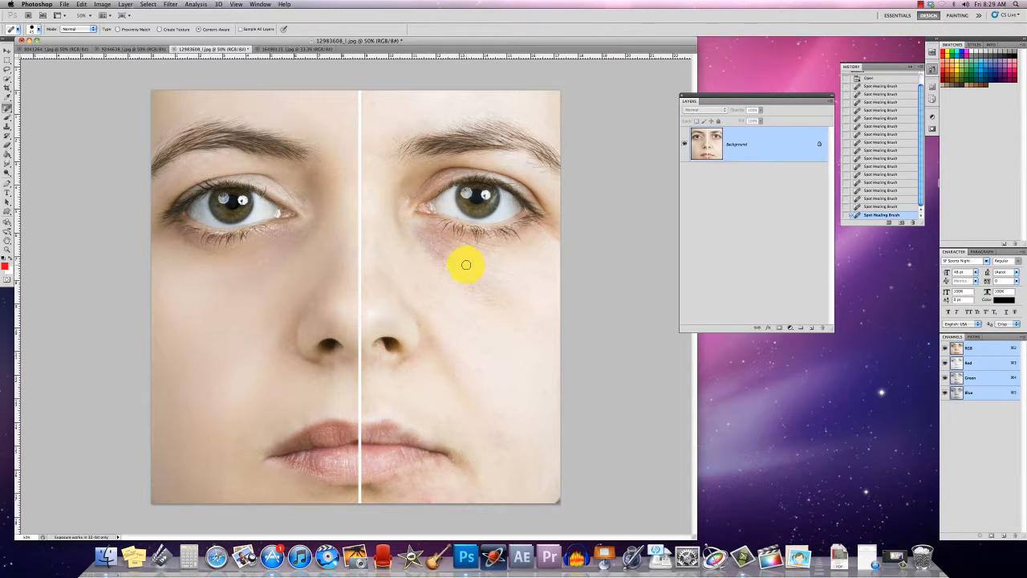
# Try to heal the discoloured skin beneath the eye with Spot Healing Brush strokes
pyautogui.moveTo(462, 254); pyautogui.dragTo(523, 277)
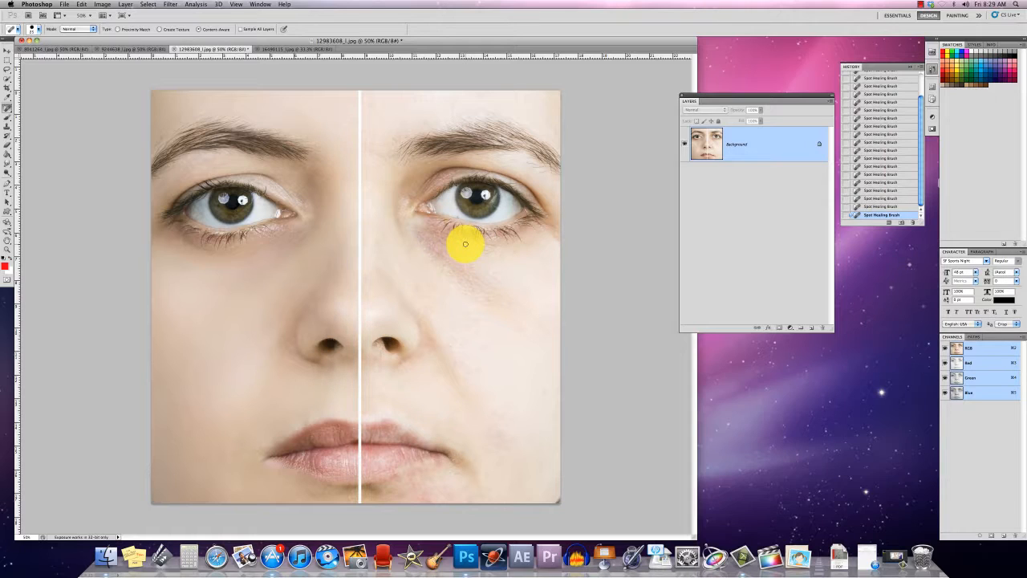
pyautogui.moveTo(464, 243); pyautogui.dragTo(479, 247)
pyautogui.moveTo(466, 238)
pyautogui.mouseDown()
pyautogui.moveTo(499, 245)
pyautogui.moveTo(522, 234)
pyautogui.moveTo(462, 259)
pyautogui.moveTo(436, 242)
pyautogui.moveTo(434, 224)
pyautogui.moveTo(445, 245)
pyautogui.mouseUp()
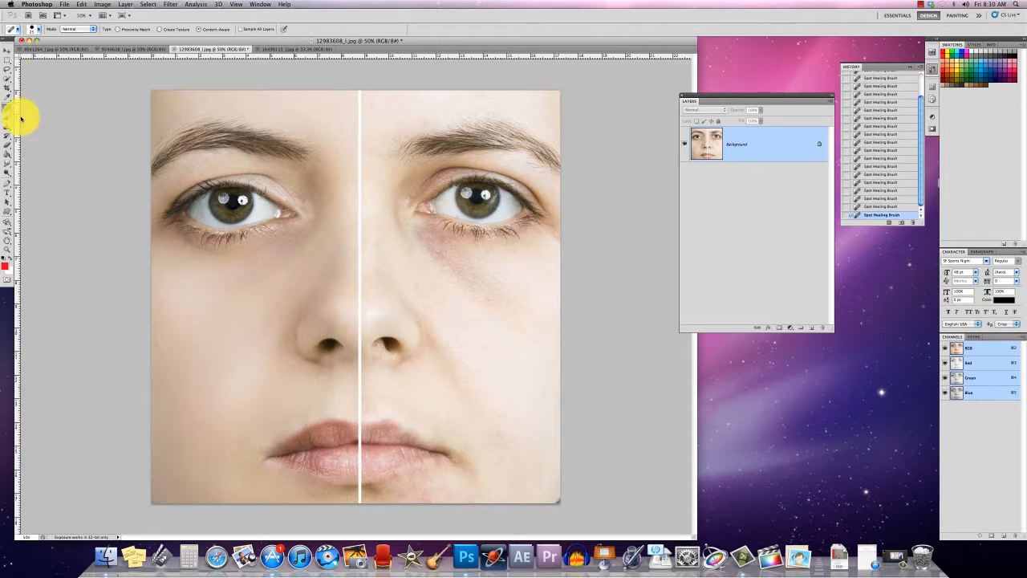
# Copy the half of the face right of the white divider onto a new layer and hide the Background layer
pyautogui.click(9, 62)
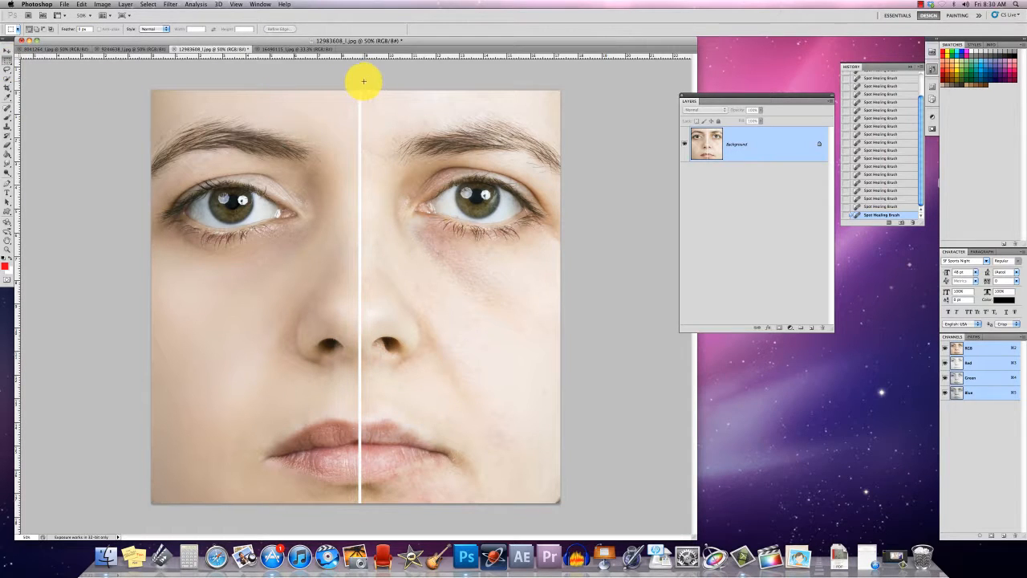
pyautogui.moveTo(360, 80); pyautogui.dragTo(570, 552)
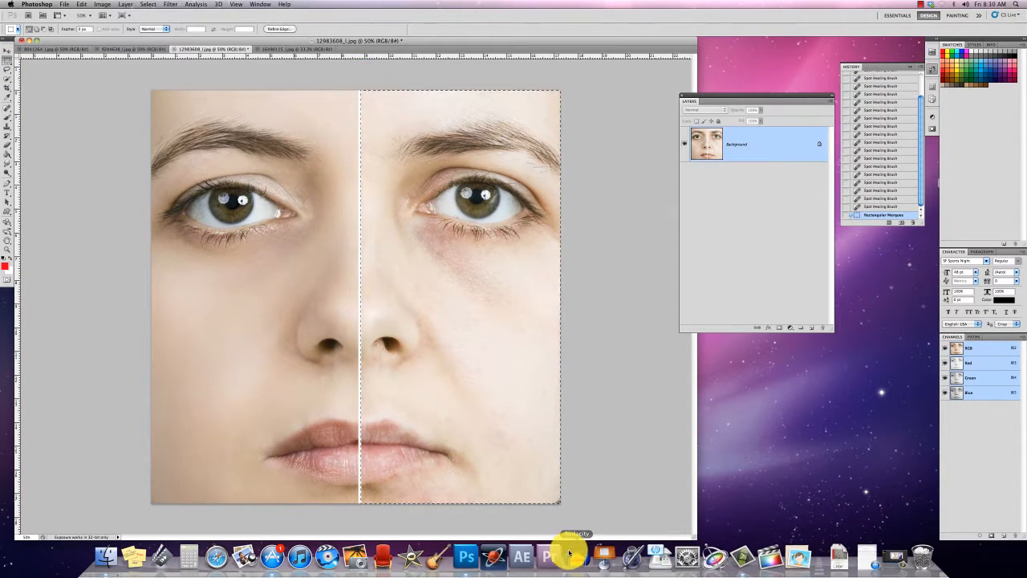
pyautogui.press('super+c')
pyautogui.press('super+v')
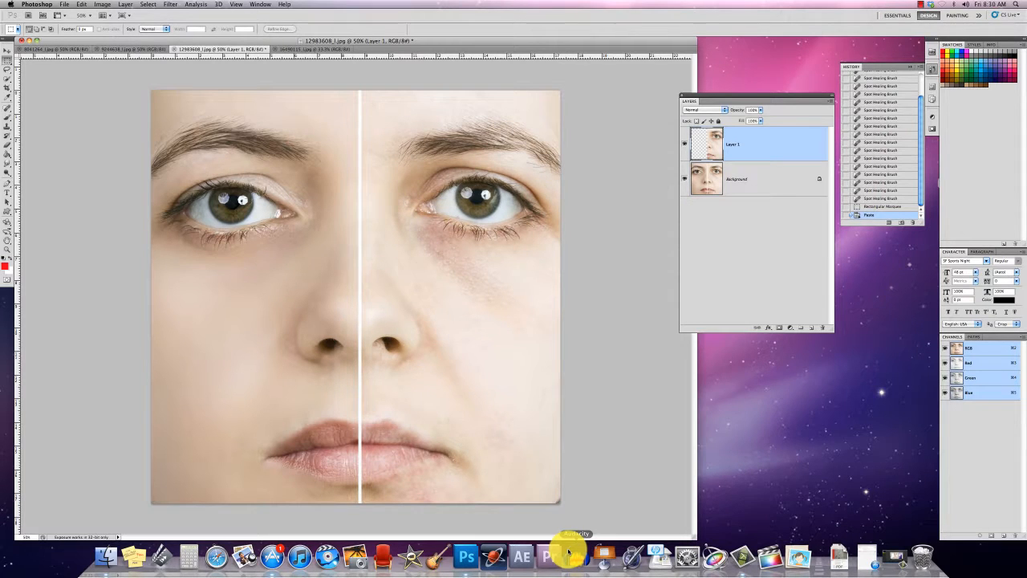
pyautogui.click(684, 180)
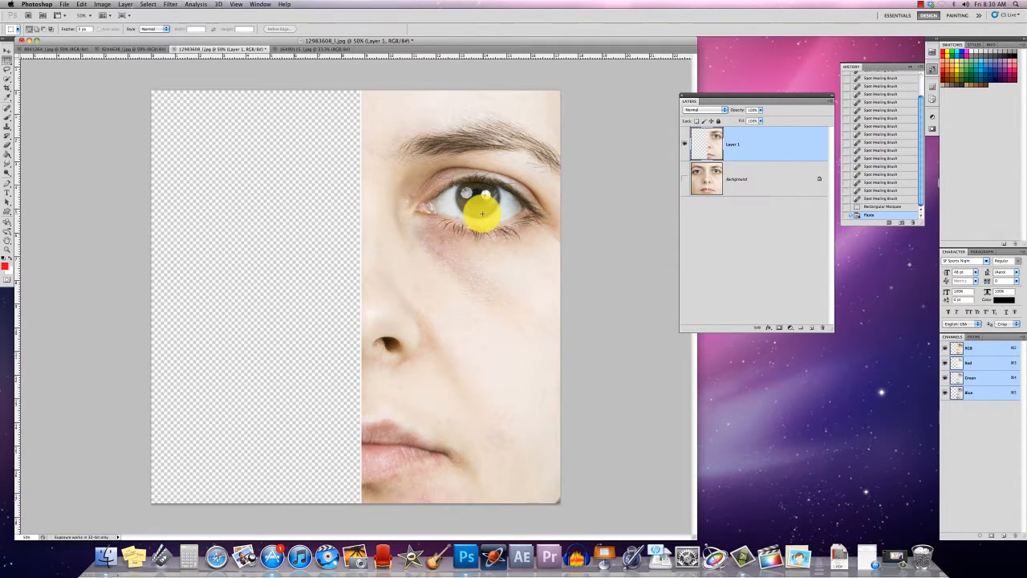
# Lasso the cheek from beneath the eye down to beside the mouth and copy it onto a new layer
pyautogui.click(5, 69)
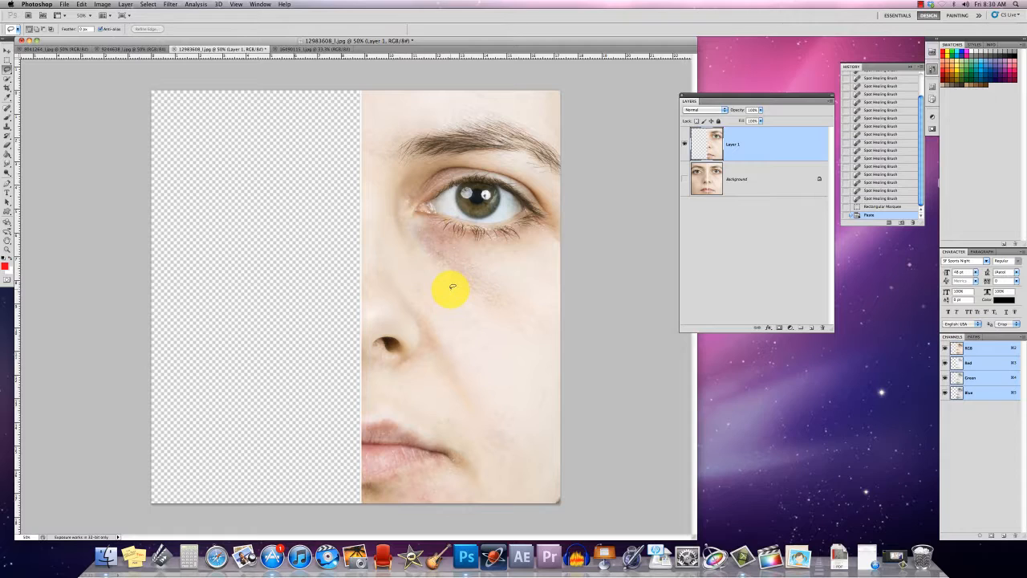
pyautogui.moveTo(409, 219)
pyautogui.mouseDown()
pyautogui.moveTo(558, 243)
pyautogui.moveTo(561, 340)
pyautogui.moveTo(538, 461)
pyautogui.moveTo(496, 487)
pyautogui.moveTo(468, 447)
pyautogui.moveTo(442, 342)
pyautogui.moveTo(414, 228)
pyautogui.mouseUp()
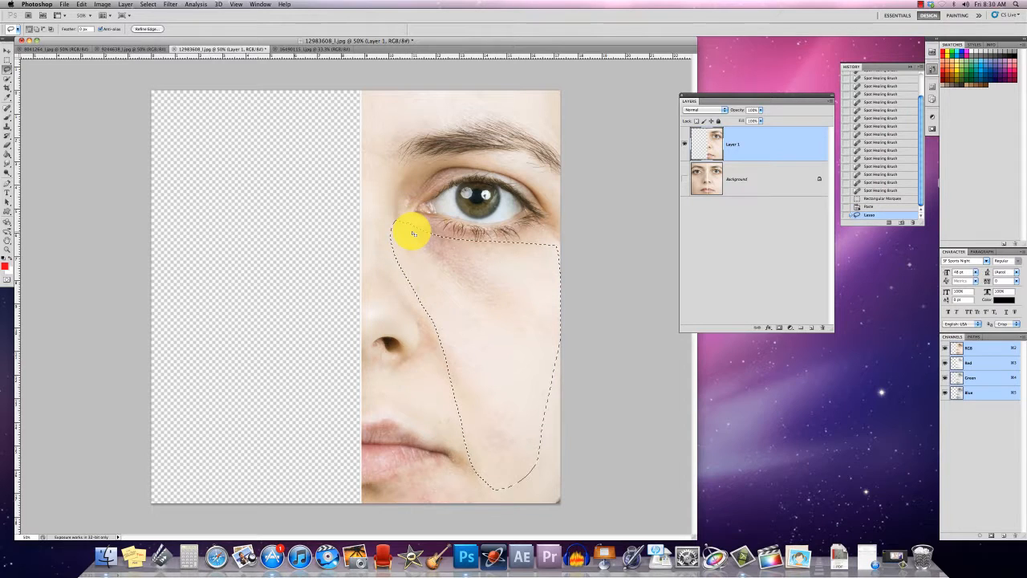
pyautogui.press('super+c')
pyautogui.press('super+v')
# Apply a Gaussian Blur with a 33.8-pixel radius to the copied cheek layer
pyautogui.click(170, 4)
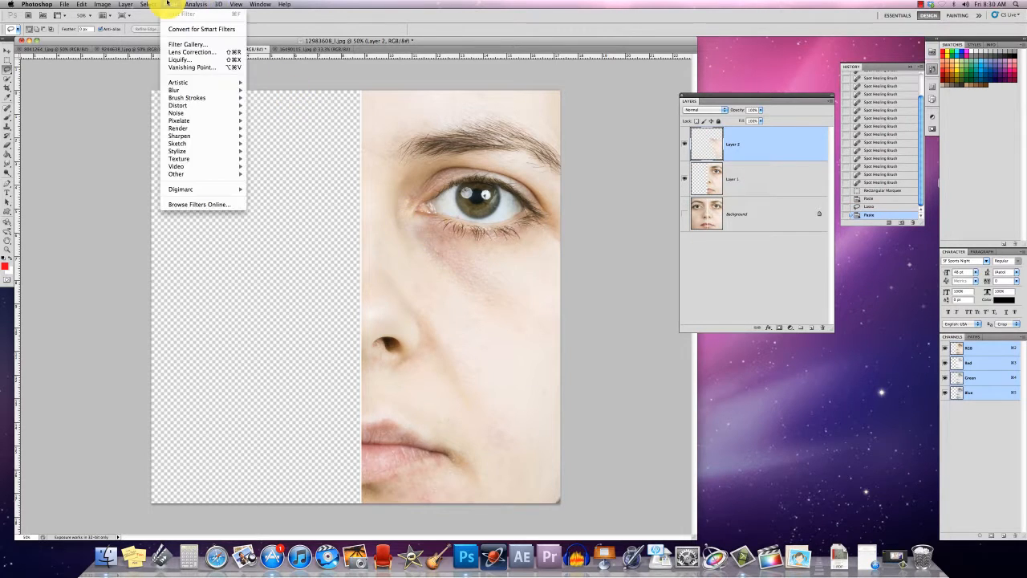
pyautogui.moveTo(200, 90)
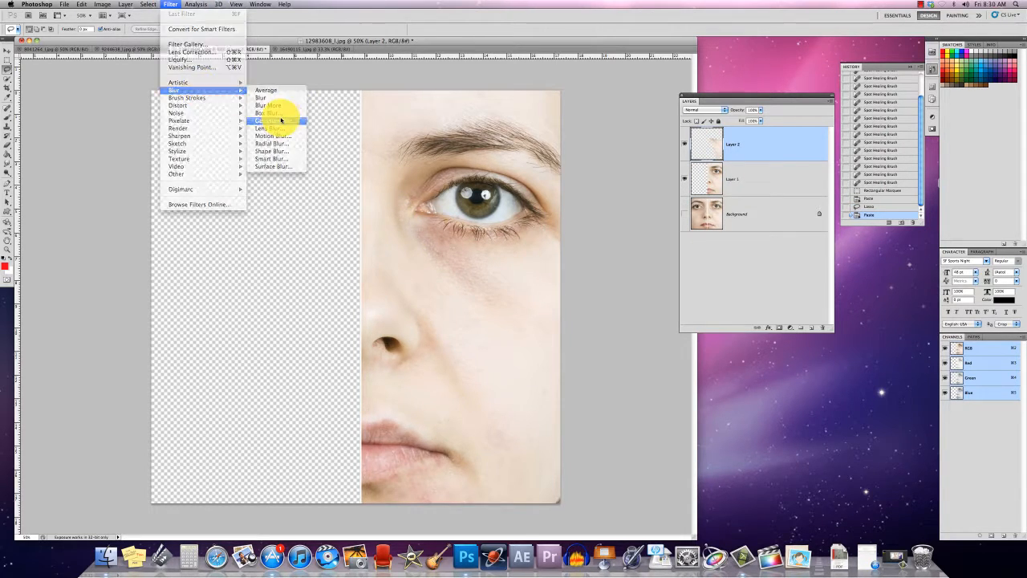
pyautogui.click(281, 120)
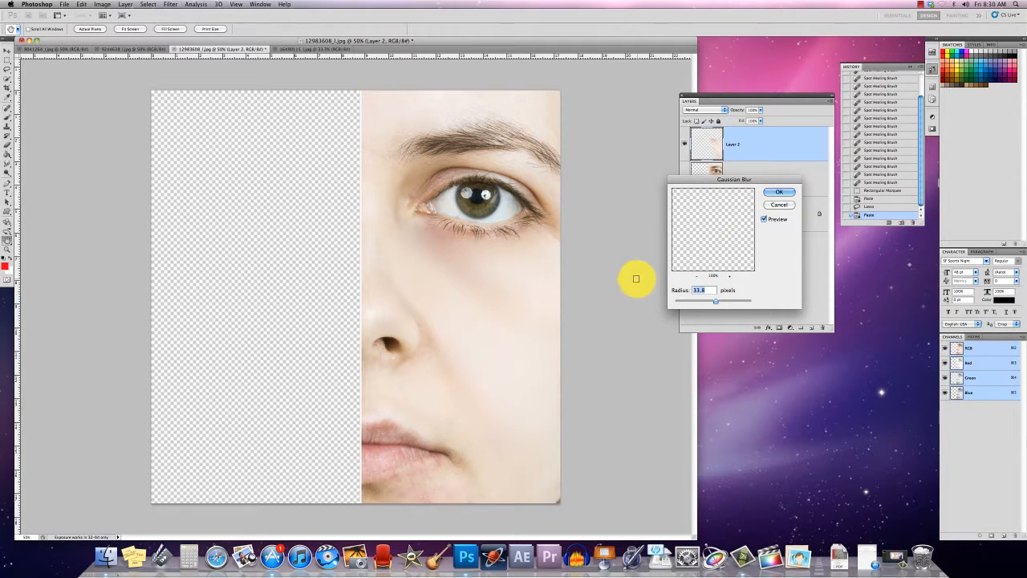
pyautogui.click(777, 195)
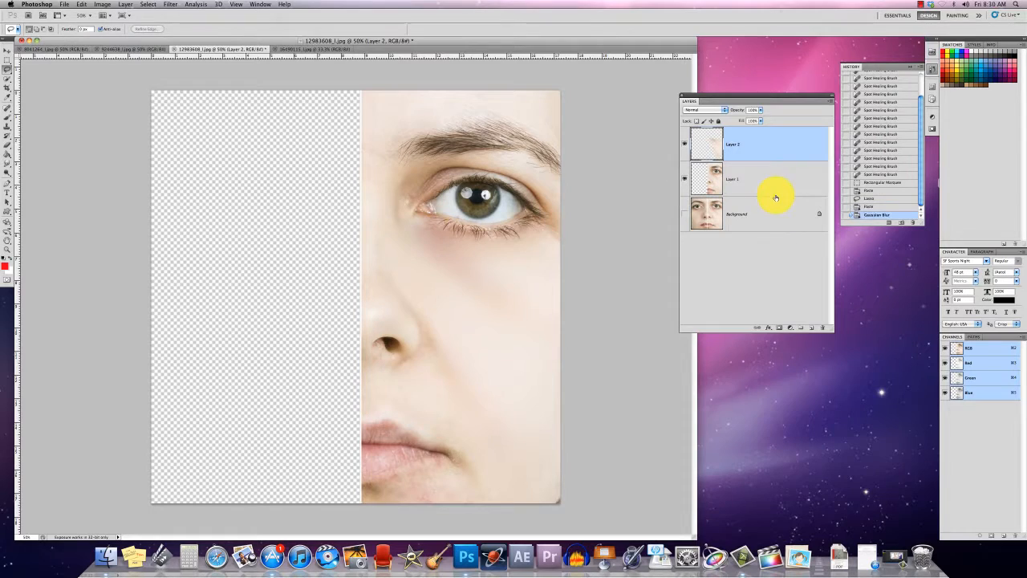
# Reduce the blurred cheek layer's opacity to about 60% and toggle its visibility to compare the skin
pyautogui.click(760, 110)
pyautogui.moveTo(759, 112); pyautogui.dragTo(750, 119)
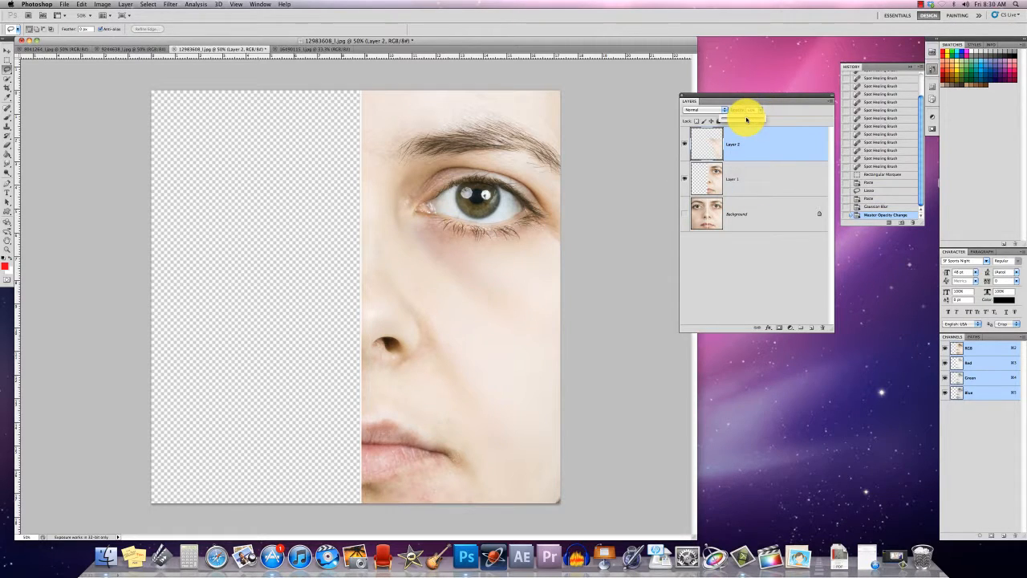
pyautogui.click(686, 142)
pyautogui.click(686, 142)
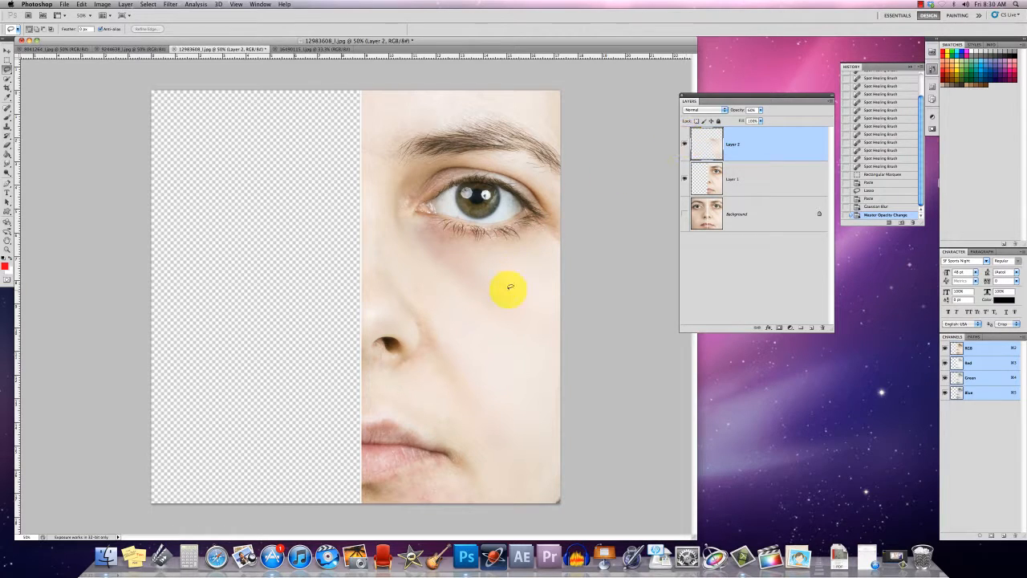
# In 16490115_l.jpg, lasso the shaded cheek from beneath the eye down to the chin, keeping clear of the nose and mouth
pyautogui.click(313, 49)
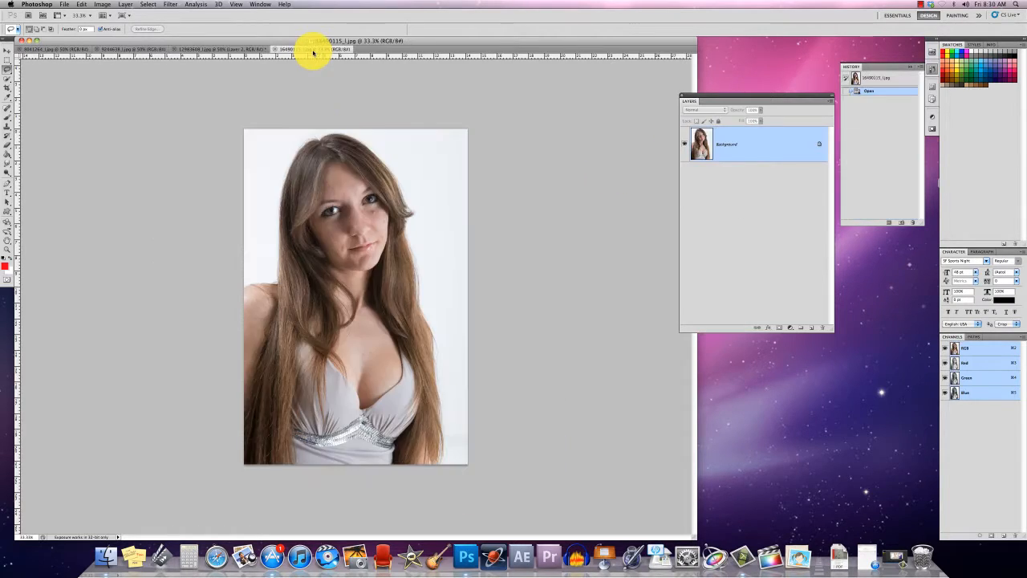
pyautogui.press('super+plus')
pyautogui.press('super+plus')
pyautogui.press('super+plus')
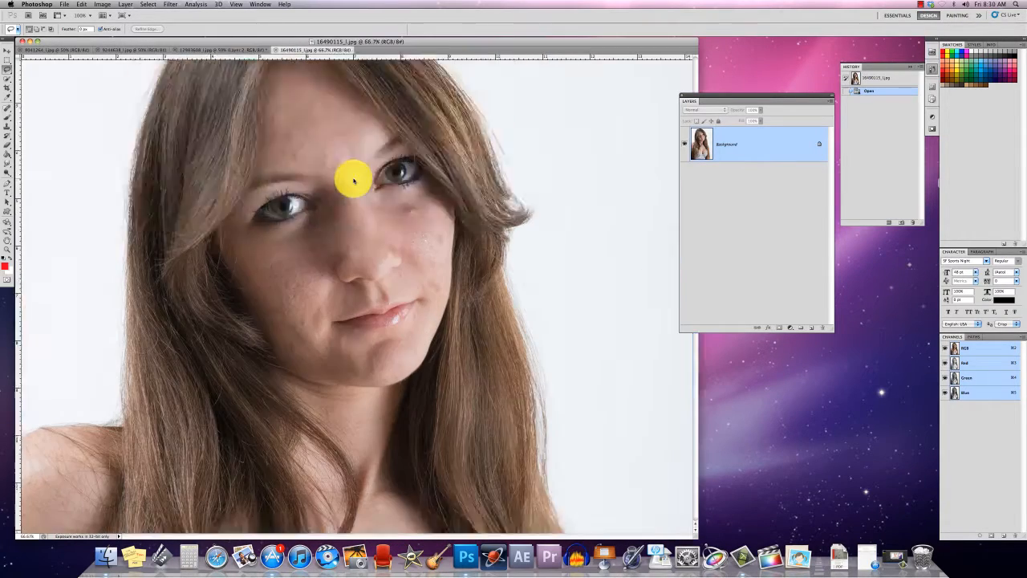
pyautogui.scroll(-10, 355, 175)
pyautogui.scroll(10, 353, 176)
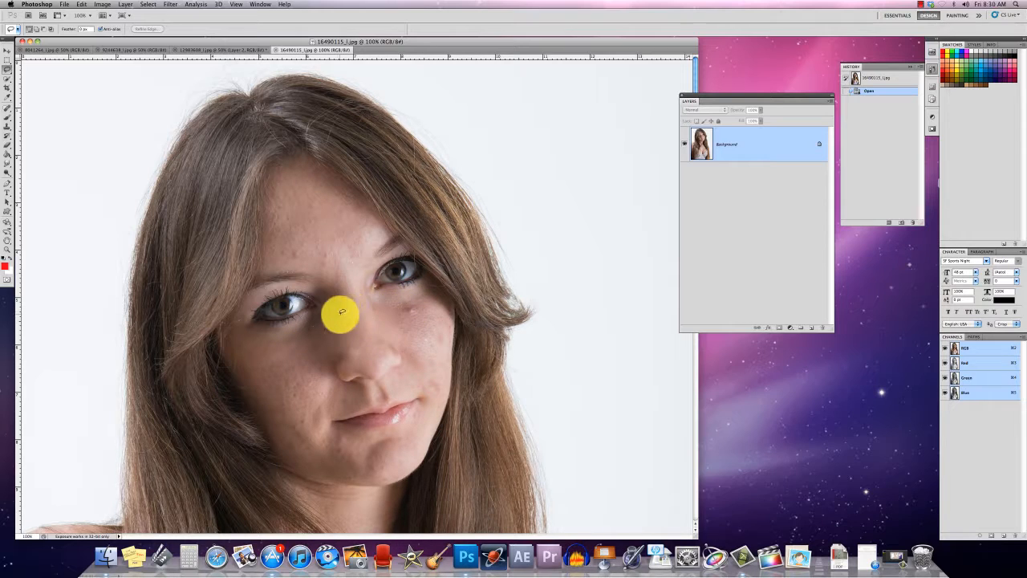
pyautogui.moveTo(321, 313)
pyautogui.mouseDown()
pyautogui.moveTo(248, 344)
pyautogui.moveTo(243, 377)
pyautogui.moveTo(260, 430)
pyautogui.moveTo(288, 457)
pyautogui.moveTo(349, 485)
pyautogui.moveTo(366, 477)
pyautogui.moveTo(332, 425)
pyautogui.moveTo(337, 333)
pyautogui.moveTo(323, 306)
pyautogui.mouseUp()
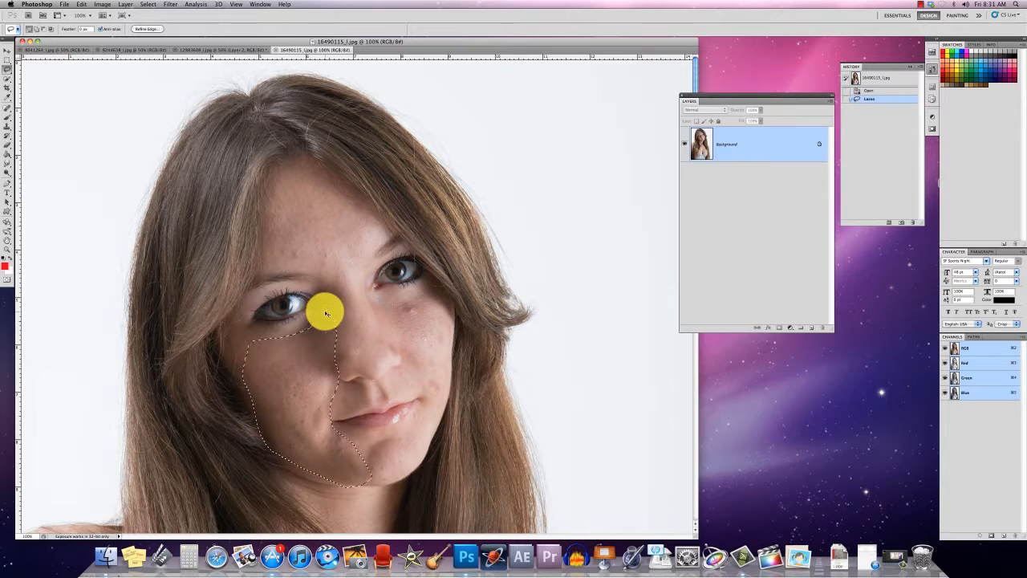
# Copy the selected cheek onto a new layer and apply a Gaussian Blur with a 48.3-pixel radius
pyautogui.press('super+j')
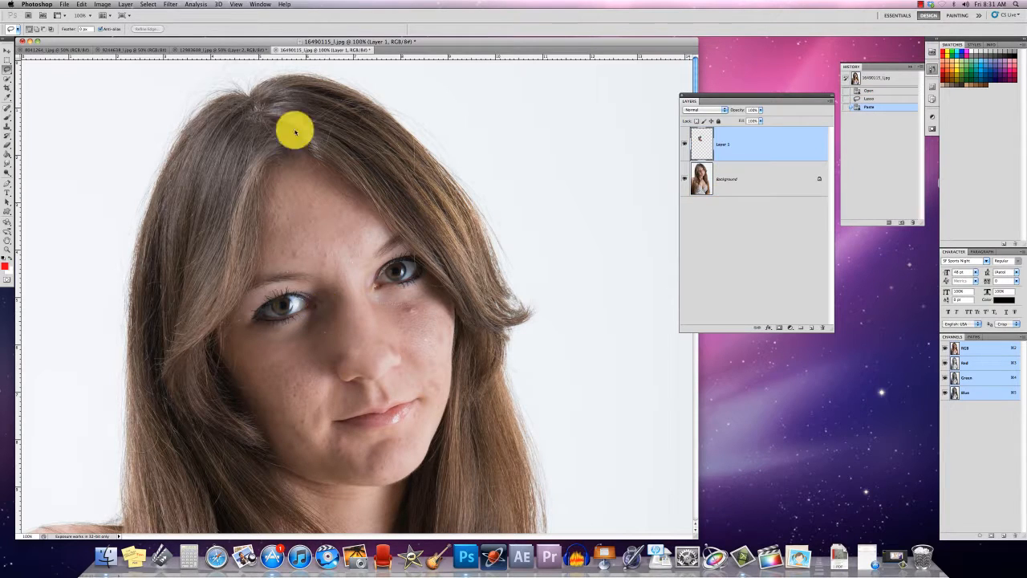
pyautogui.click(171, 4)
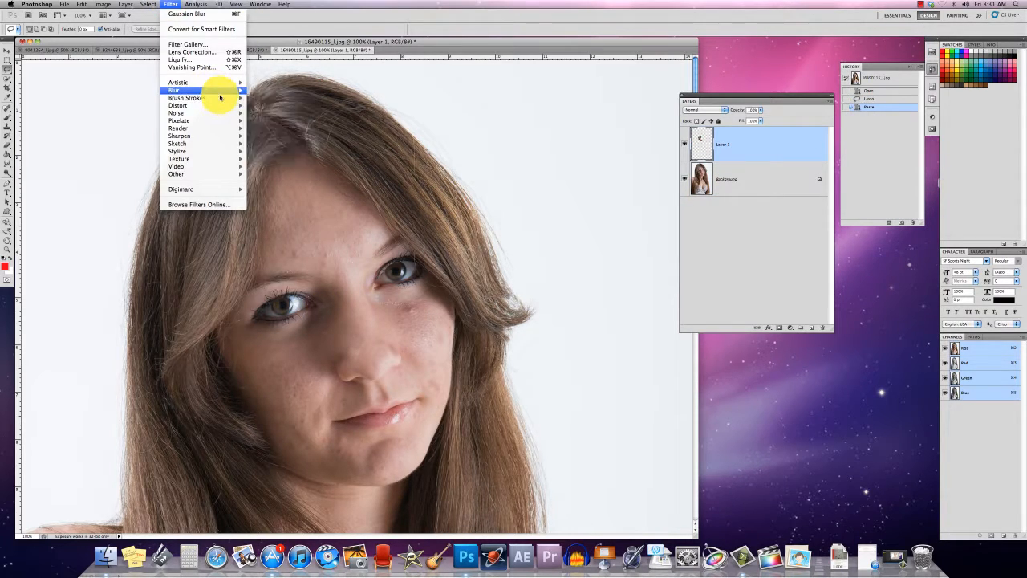
pyautogui.moveTo(237, 91)
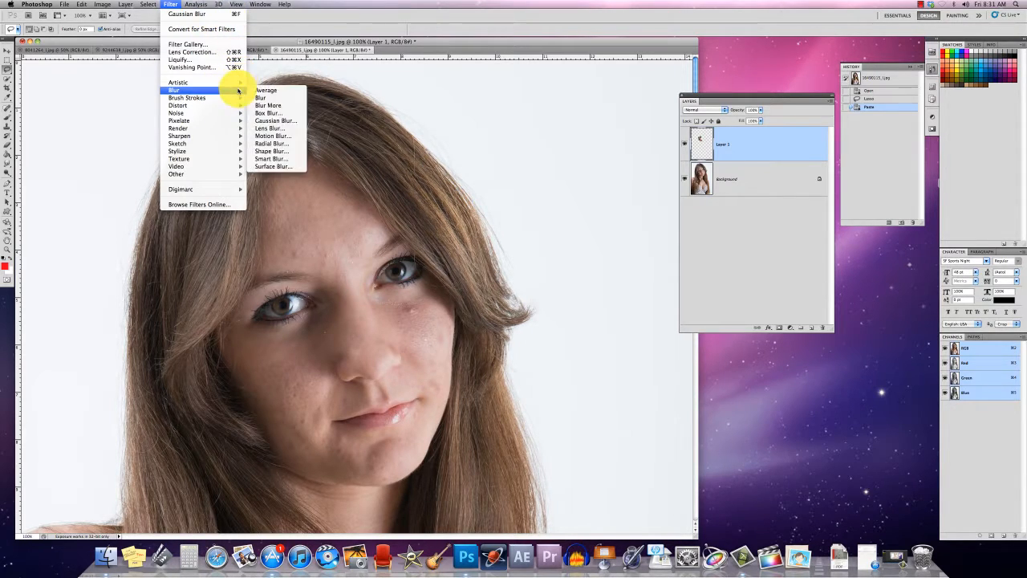
pyautogui.click(275, 118)
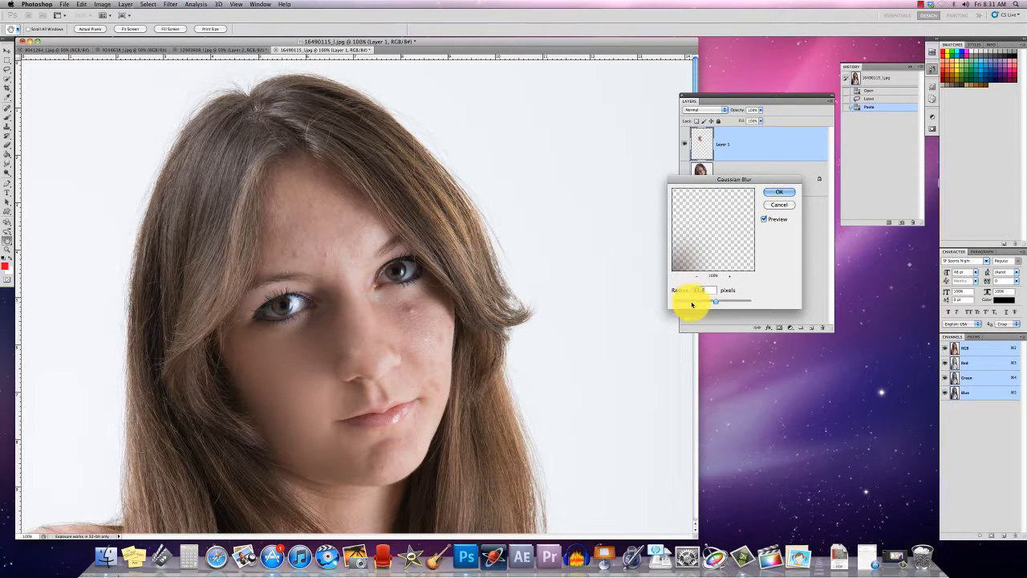
pyautogui.moveTo(692, 305); pyautogui.dragTo(722, 302)
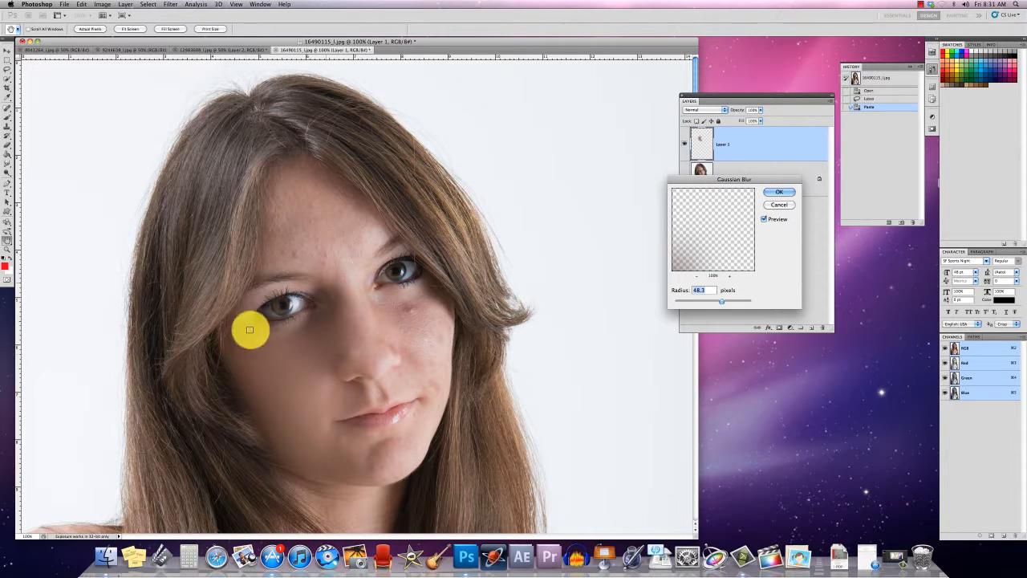
pyautogui.click(783, 194)
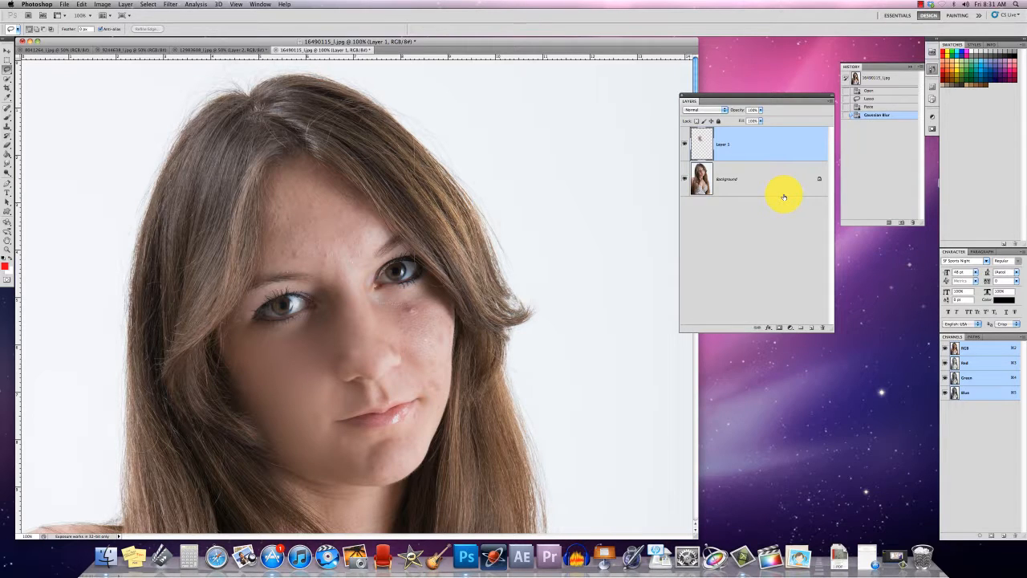
# Toggle the blurred cheek layer to compare the skin, try erasing its edge beside the hair, and undo back to the unblurred copy
pyautogui.click(685, 143)
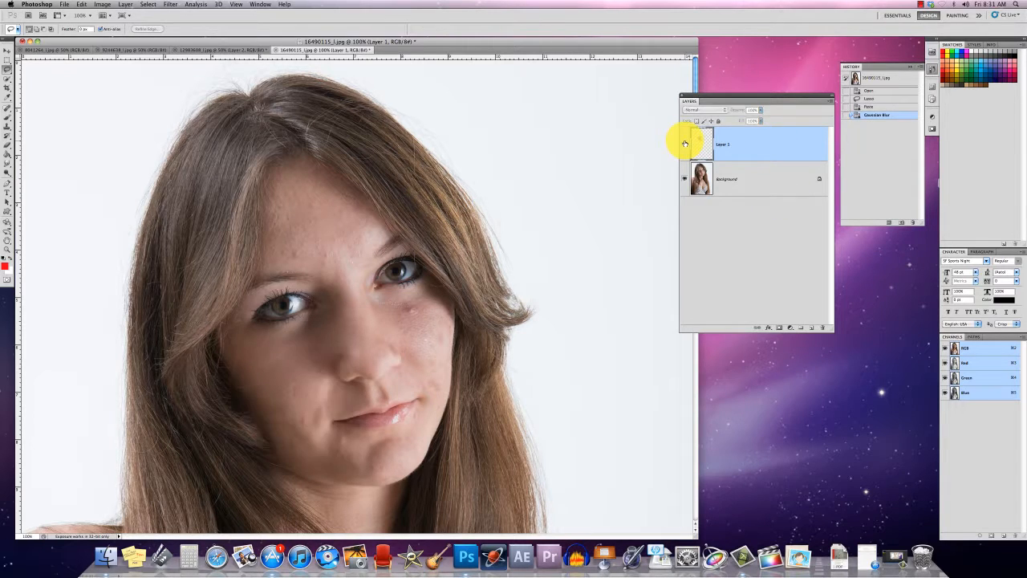
pyautogui.click(685, 144)
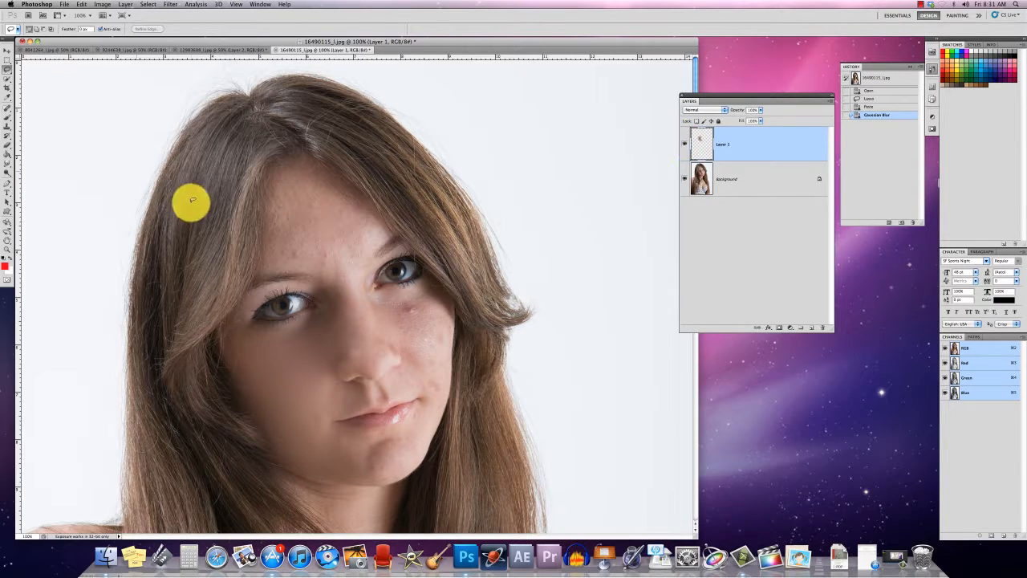
pyautogui.click(7, 144)
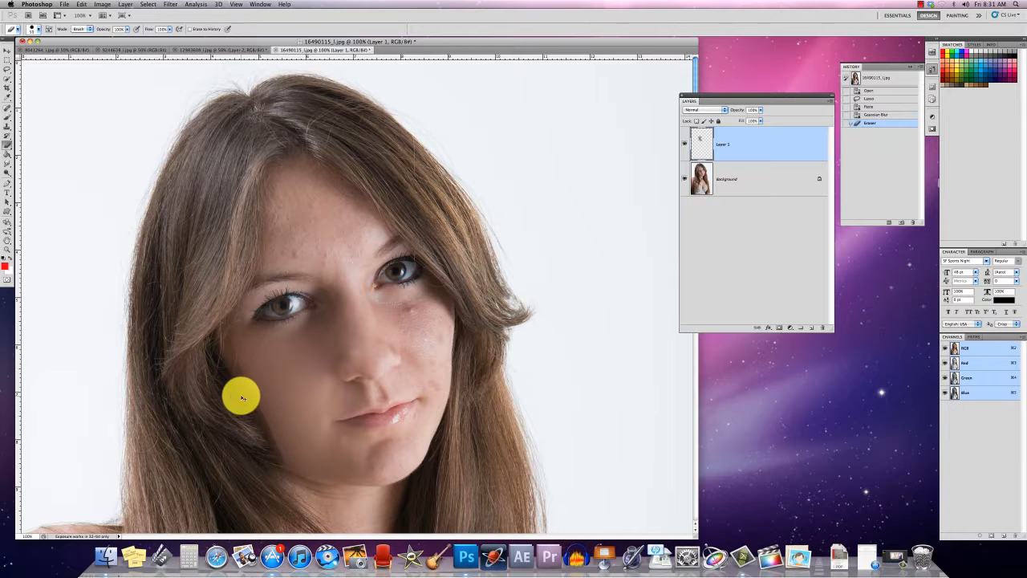
pyautogui.press('super+z')
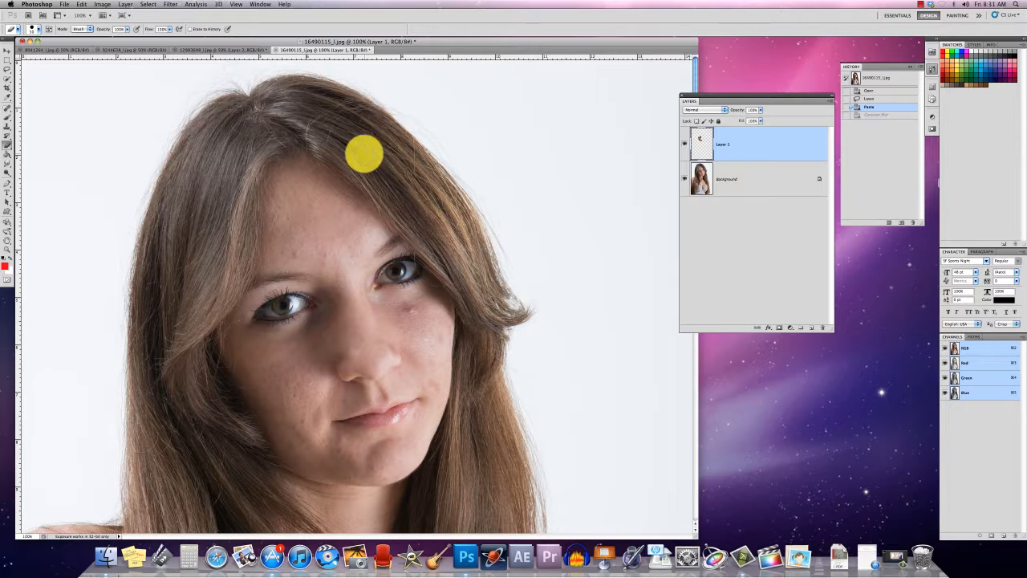
pyautogui.click(151, 4)
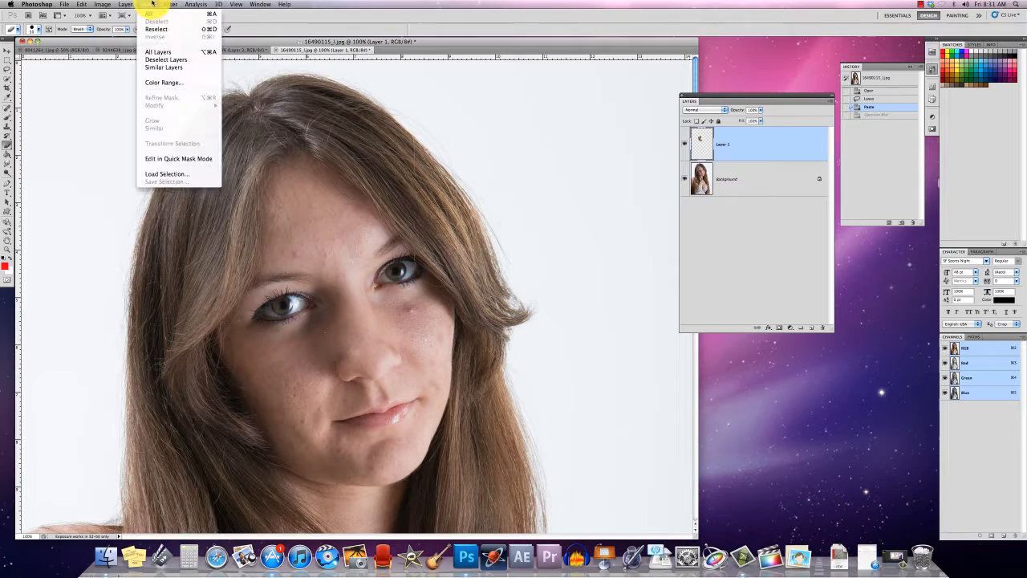
pyautogui.click(167, 83)
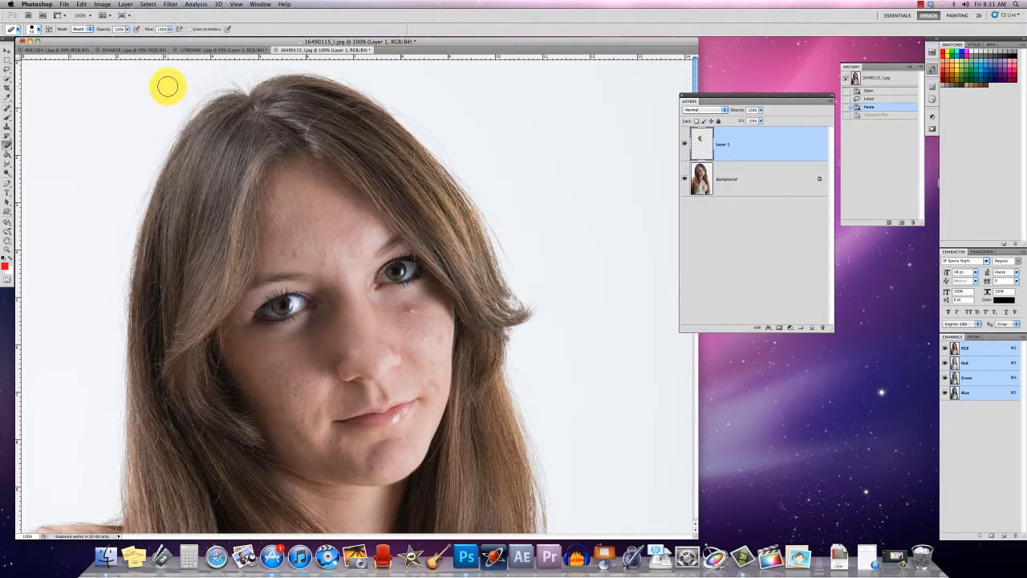
pyautogui.click(328, 231)
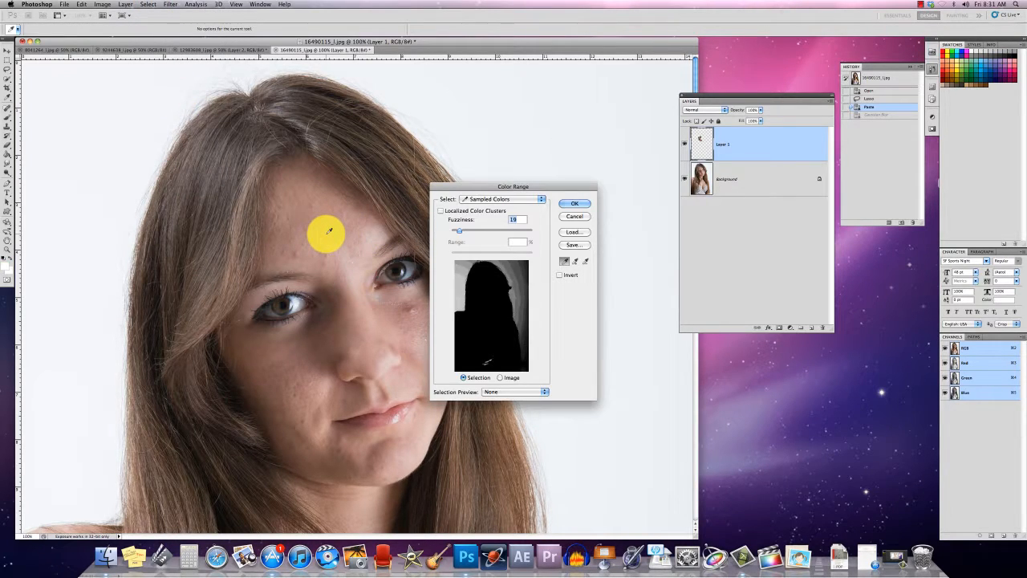
pyautogui.click(738, 182)
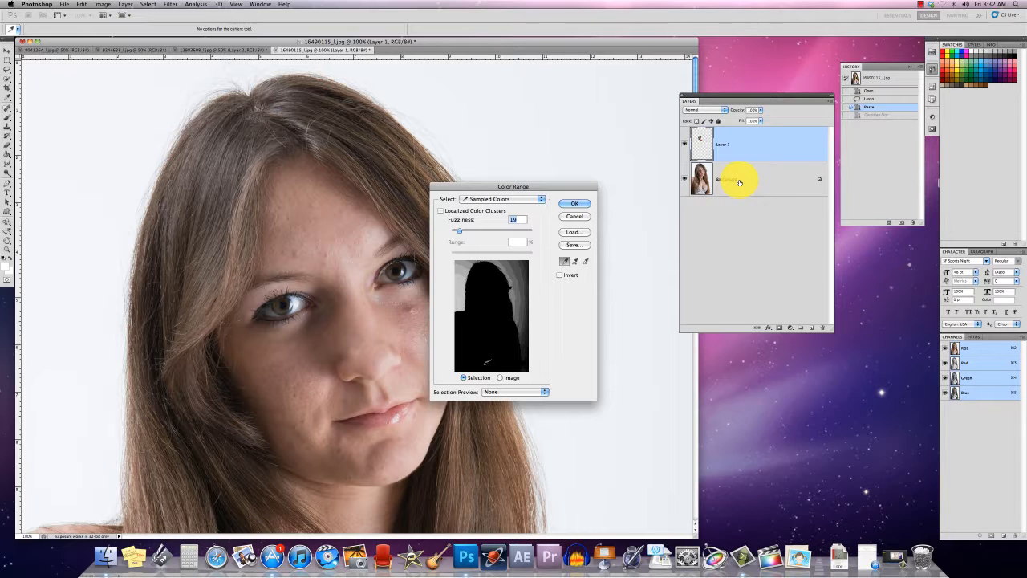
pyautogui.click(575, 203)
# Delete the copied cheek layer, leaving only the background
pyautogui.click(721, 175)
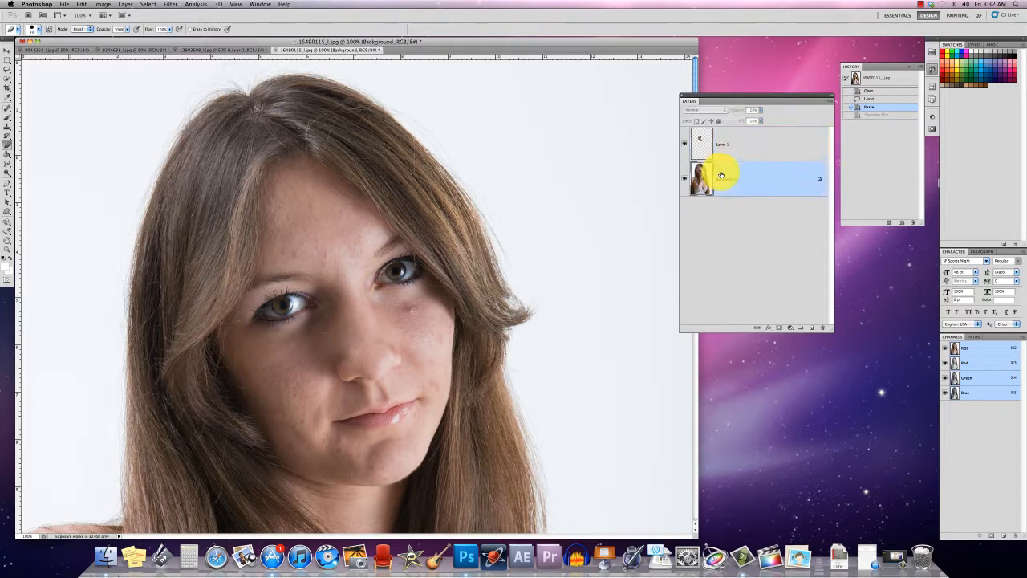
pyautogui.click(735, 145)
pyautogui.press('Delete')
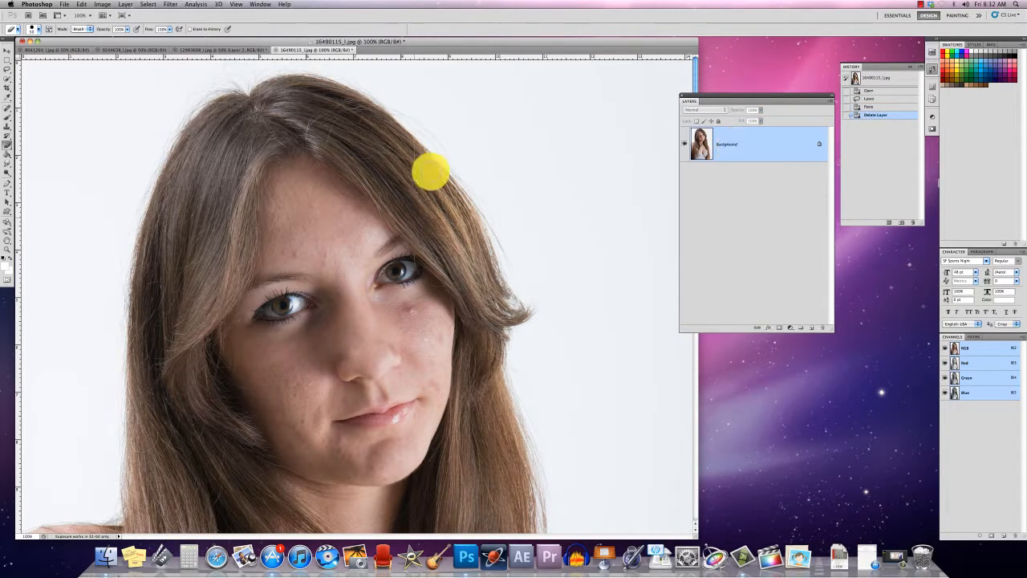
# Select the skin tones with Color Range, sampling the forehead and setting the fuzziness to 78
pyautogui.click(149, 4)
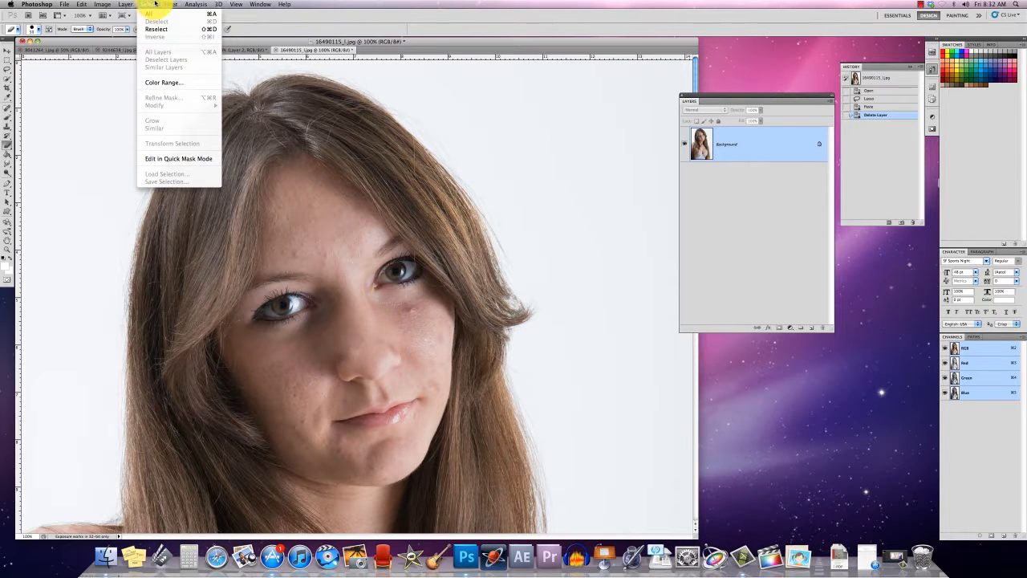
pyautogui.click(170, 82)
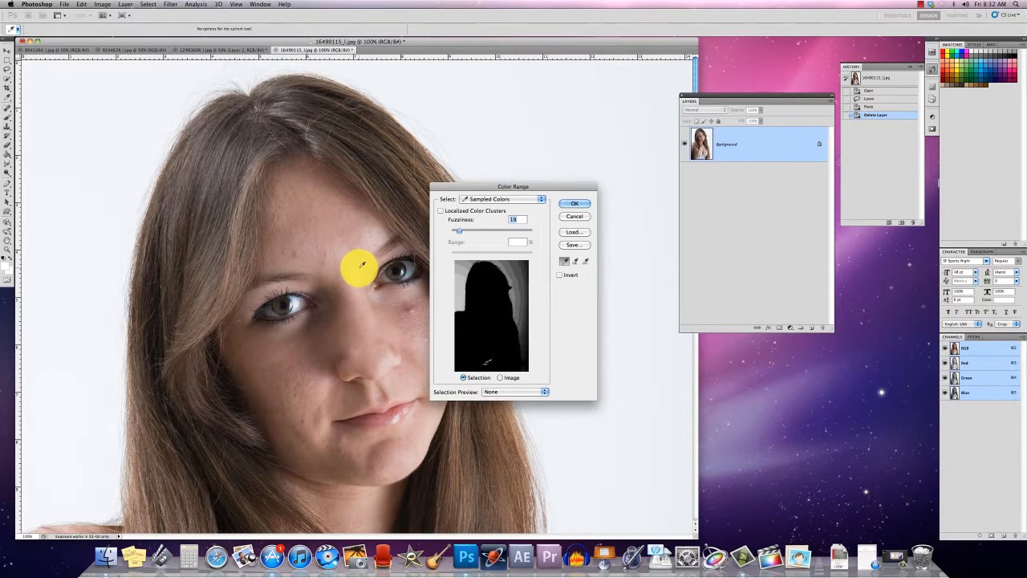
pyautogui.click(329, 239)
pyautogui.moveTo(459, 230); pyautogui.dragTo(483, 234)
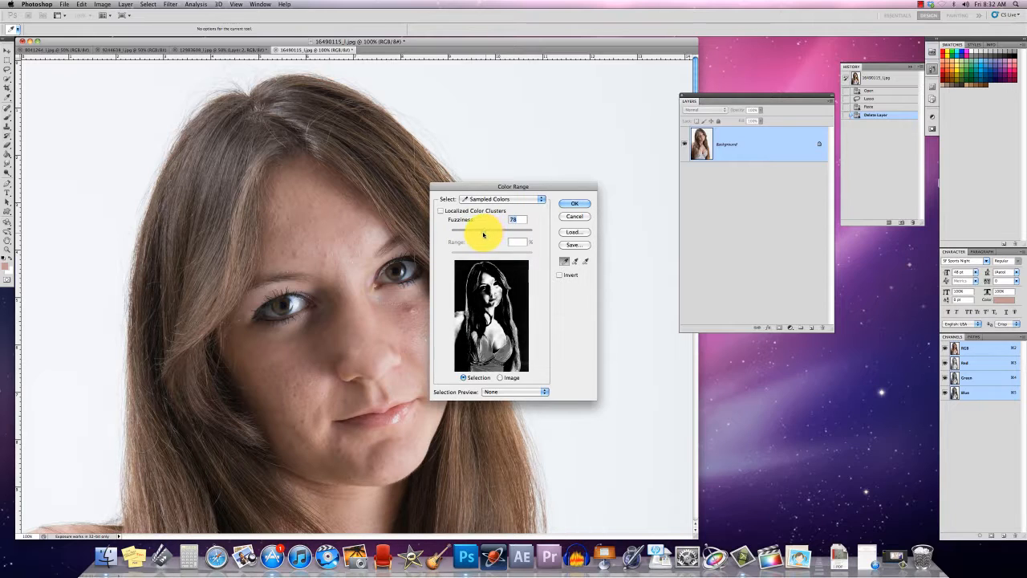
pyautogui.click(573, 204)
# Refine the skin selection in Quick Mask mode, painting in the whole face and masking out the dress and hair
pyautogui.press('e')
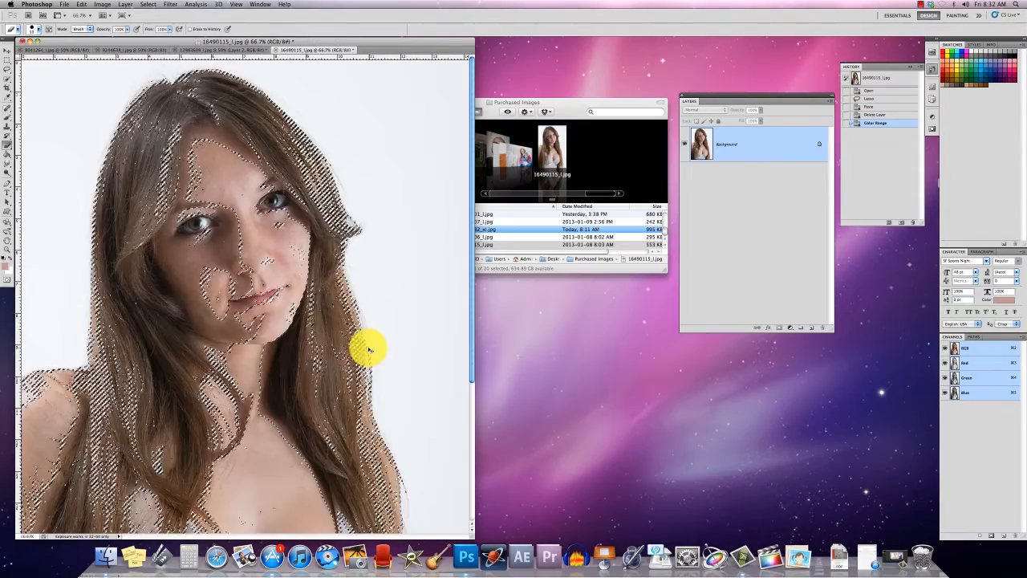
pyautogui.press('super+minus')
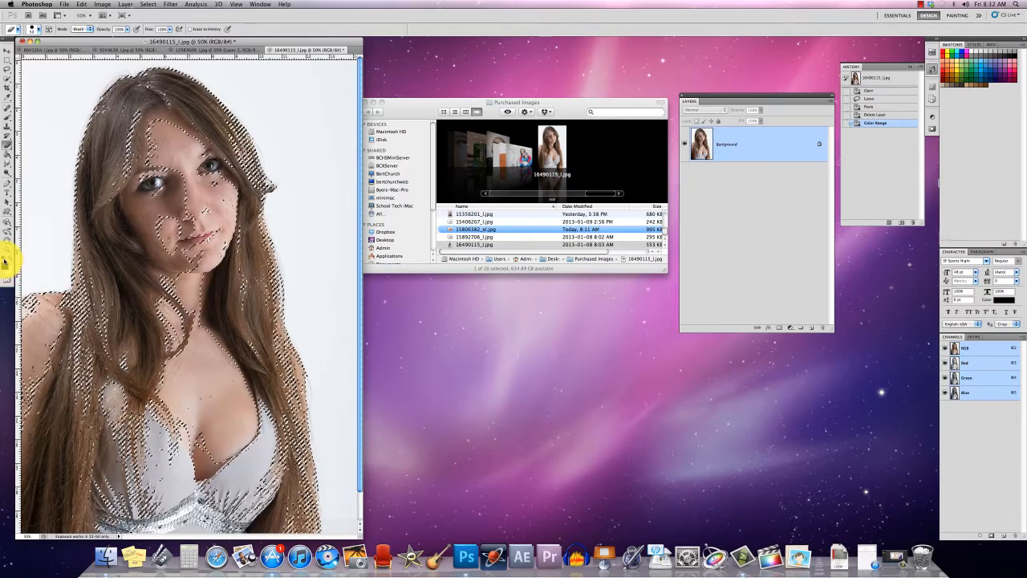
pyautogui.click(10, 281)
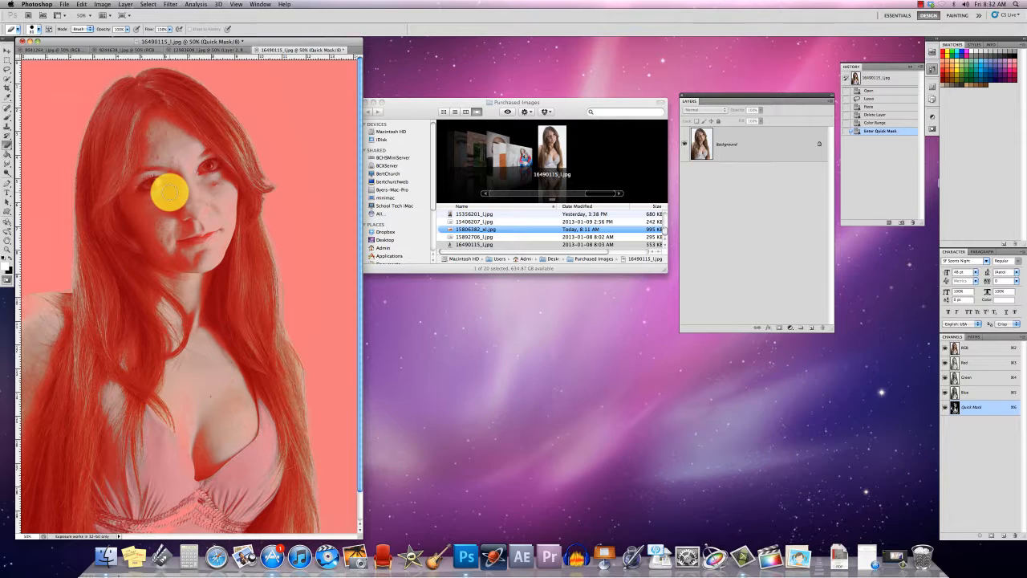
pyautogui.press('b')
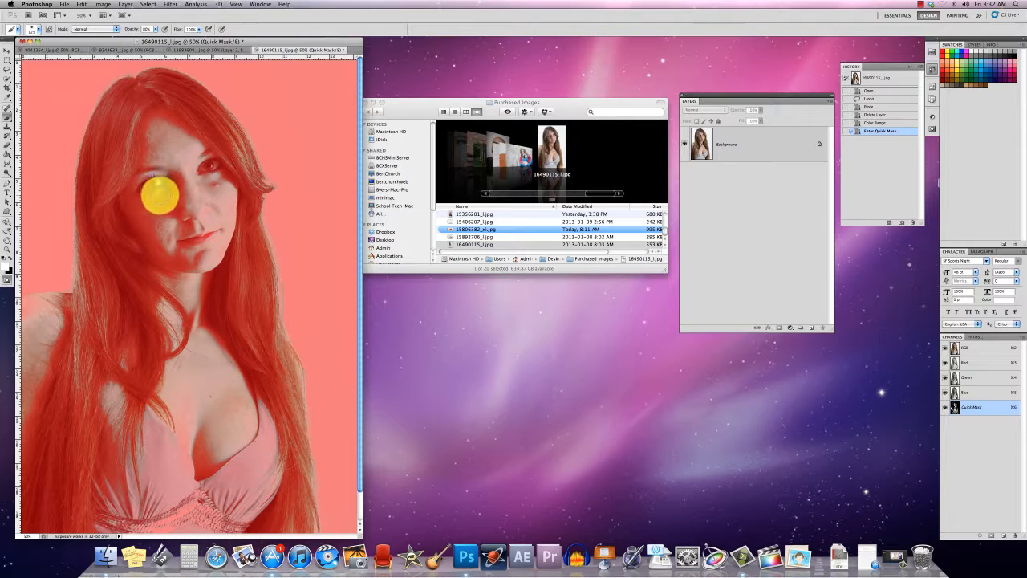
pyautogui.click(154, 175)
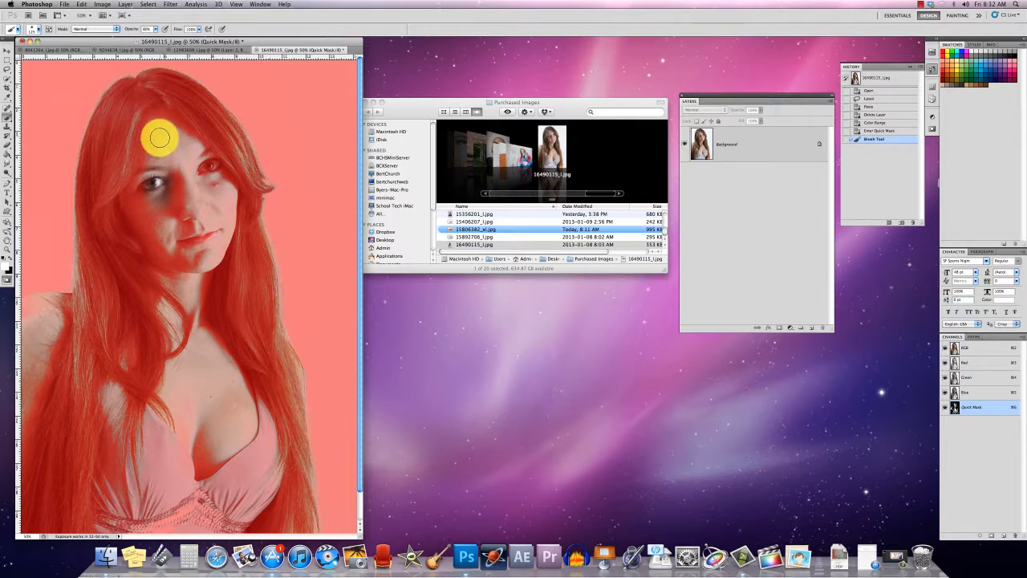
pyautogui.moveTo(159, 138); pyautogui.dragTo(197, 252)
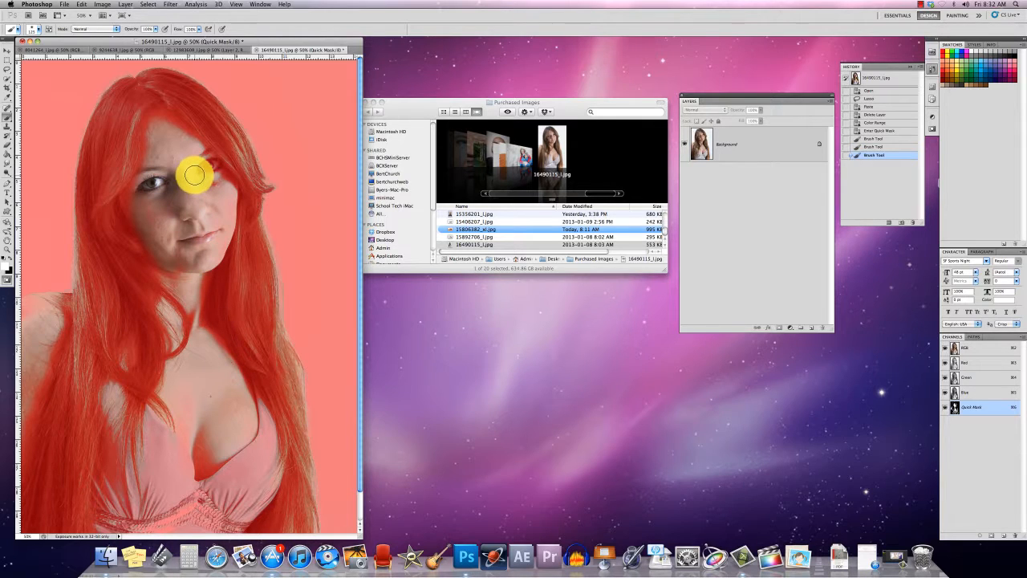
pyautogui.moveTo(195, 175)
pyautogui.mouseDown()
pyautogui.moveTo(185, 151)
pyautogui.moveTo(222, 211)
pyautogui.moveTo(200, 166)
pyautogui.moveTo(215, 178)
pyautogui.moveTo(221, 223)
pyautogui.moveTo(202, 263)
pyautogui.moveTo(222, 198)
pyautogui.moveTo(216, 256)
pyautogui.moveTo(176, 254)
pyautogui.moveTo(143, 214)
pyautogui.moveTo(162, 144)
pyautogui.moveTo(194, 235)
pyautogui.moveTo(202, 205)
pyautogui.moveTo(189, 286)
pyautogui.moveTo(200, 301)
pyautogui.moveTo(200, 363)
pyautogui.moveTo(247, 418)
pyautogui.moveTo(204, 470)
pyautogui.moveTo(236, 430)
pyautogui.moveTo(198, 449)
pyautogui.moveTo(180, 424)
pyautogui.moveTo(197, 367)
pyautogui.moveTo(191, 430)
pyautogui.moveTo(199, 358)
pyautogui.moveTo(219, 410)
pyautogui.moveTo(214, 430)
pyautogui.moveTo(184, 377)
pyautogui.moveTo(36, 305)
pyautogui.mouseUp()
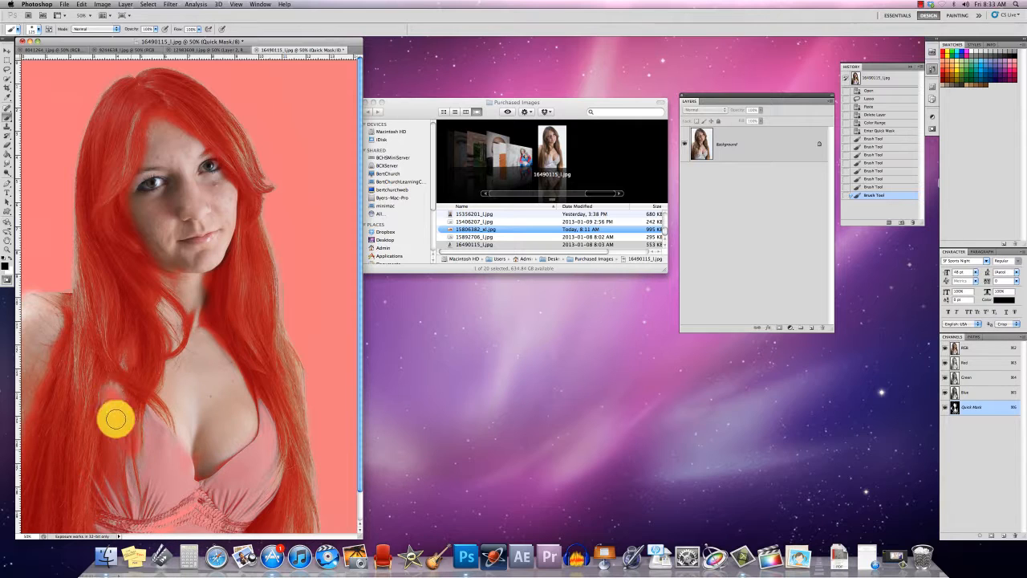
pyautogui.moveTo(126, 413)
pyautogui.mouseDown()
pyautogui.moveTo(161, 464)
pyautogui.moveTo(113, 388)
pyautogui.moveTo(123, 353)
pyautogui.moveTo(109, 533)
pyautogui.moveTo(97, 489)
pyautogui.moveTo(149, 420)
pyautogui.moveTo(187, 496)
pyautogui.moveTo(166, 468)
pyautogui.moveTo(118, 484)
pyautogui.moveTo(121, 530)
pyautogui.moveTo(109, 533)
pyautogui.moveTo(146, 482)
pyautogui.moveTo(170, 487)
pyautogui.moveTo(130, 511)
pyautogui.moveTo(194, 524)
pyautogui.moveTo(131, 501)
pyautogui.moveTo(163, 498)
pyautogui.moveTo(198, 530)
pyautogui.moveTo(265, 455)
pyautogui.moveTo(225, 537)
pyautogui.moveTo(284, 457)
pyautogui.moveTo(291, 474)
pyautogui.moveTo(289, 441)
pyautogui.mouseUp()
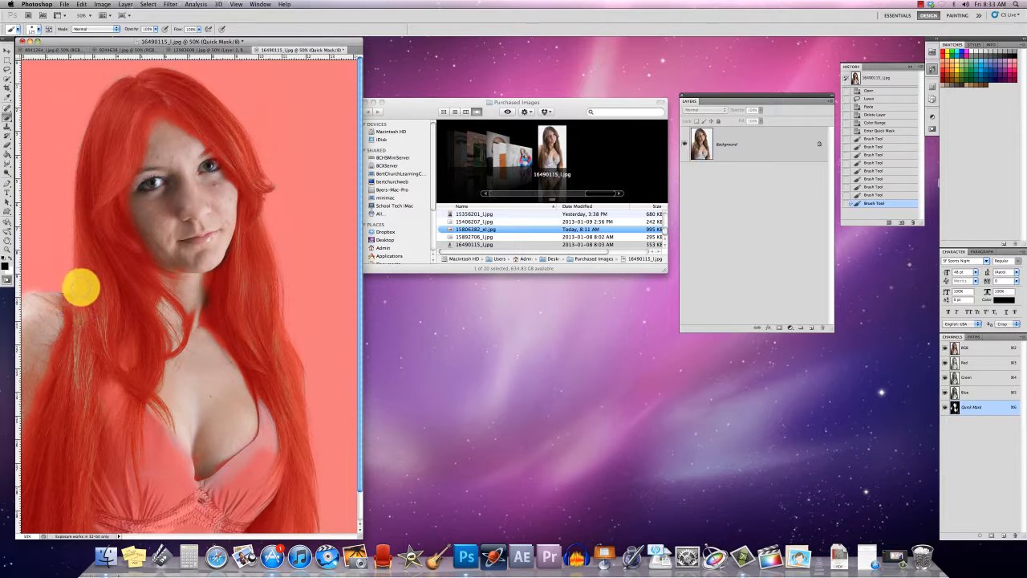
pyautogui.click(7, 280)
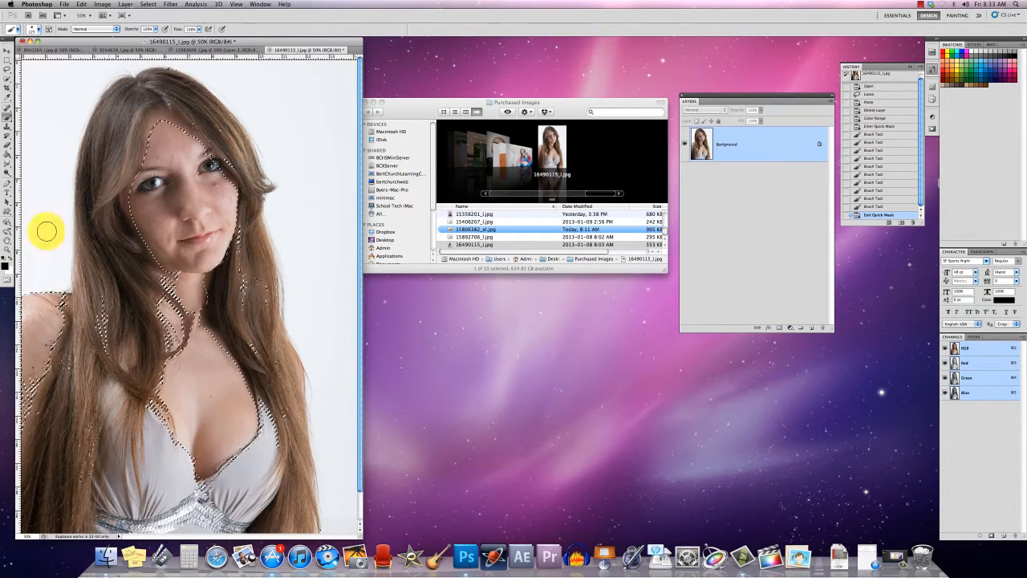
# Copy the selected skin onto a new layer and apply a Gaussian Blur to it
pyautogui.press('super+c')
pyautogui.press('super+v')
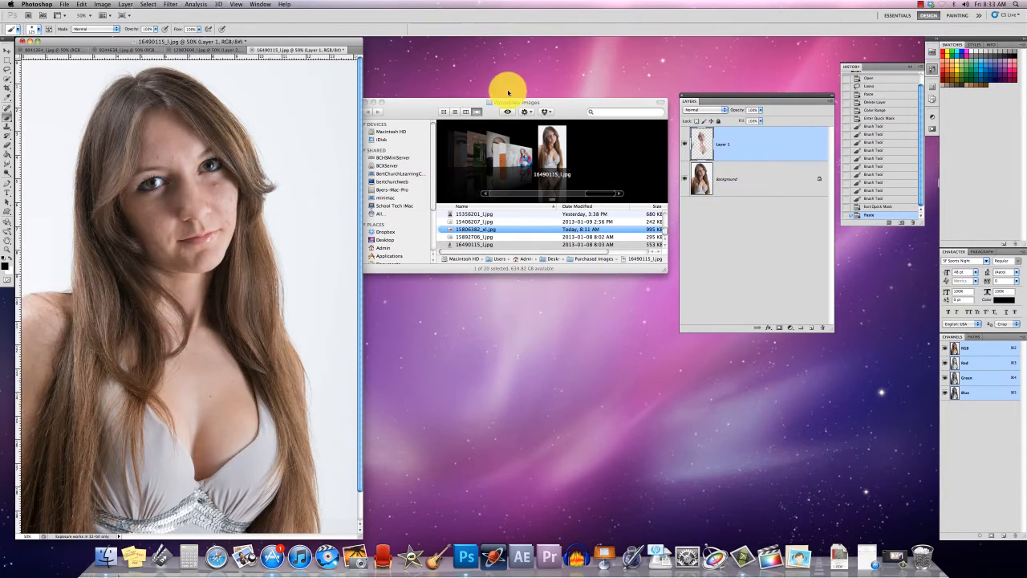
pyautogui.click(681, 186)
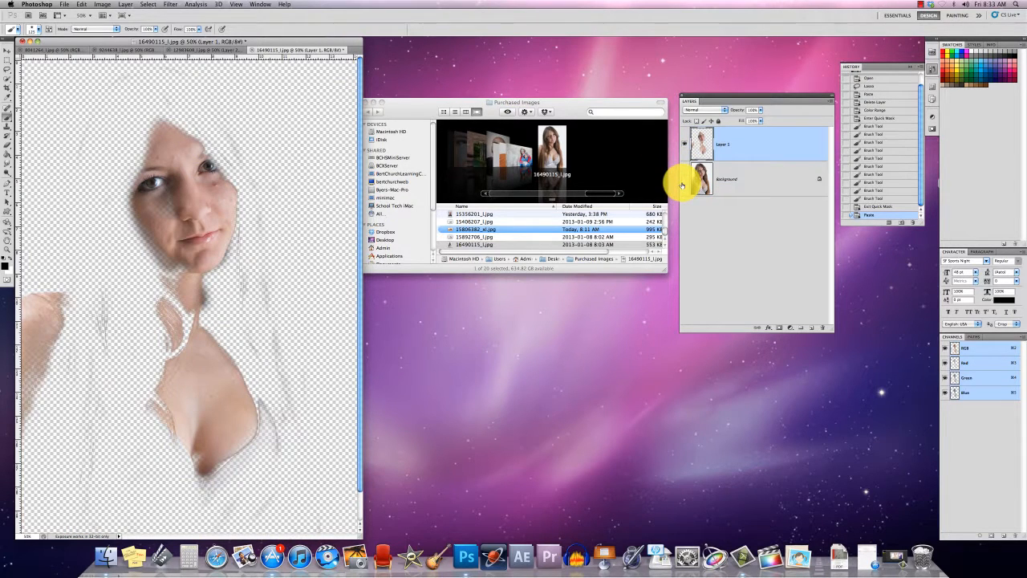
pyautogui.click(681, 182)
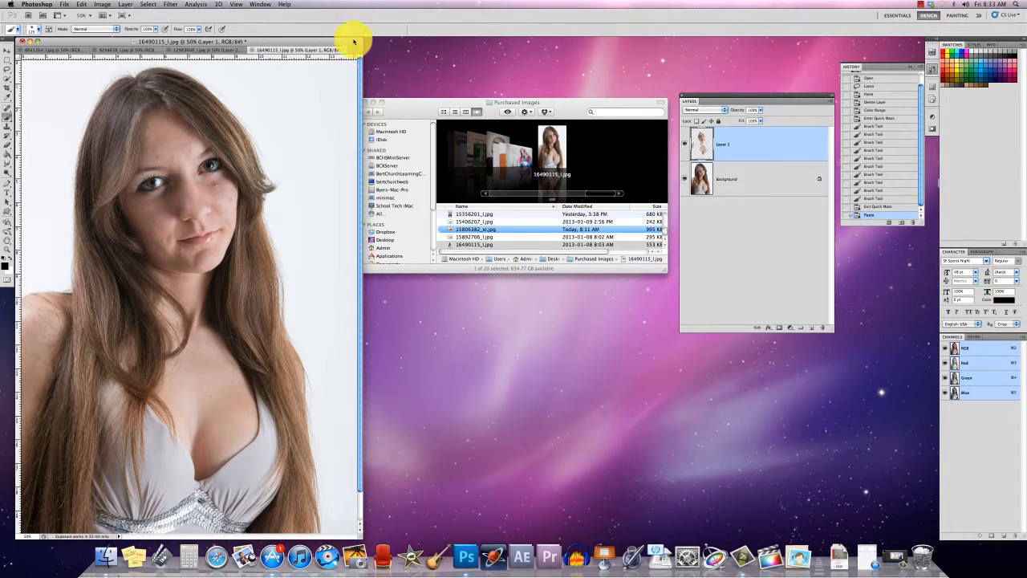
pyautogui.click(172, 4)
pyautogui.click(175, 14)
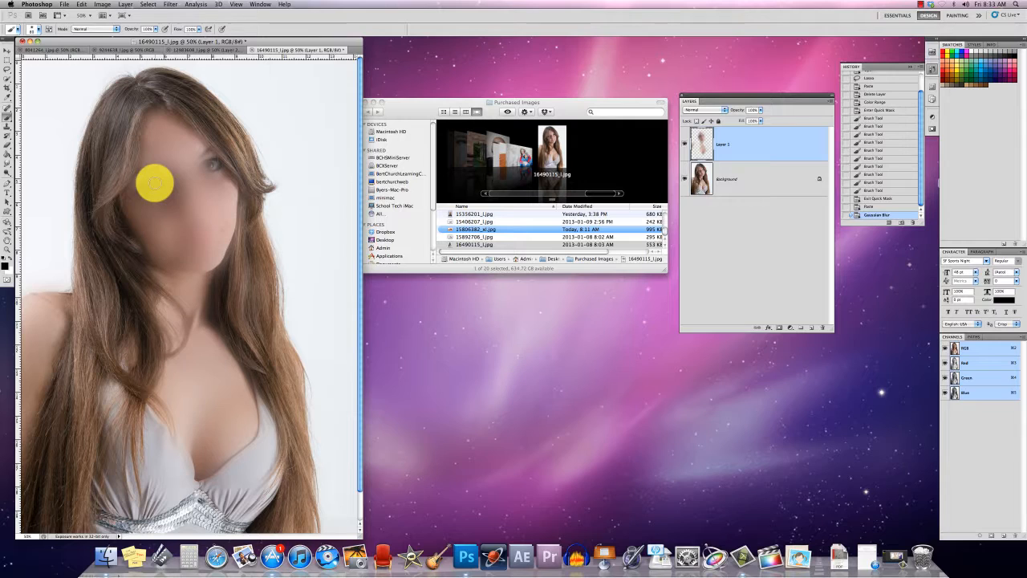
# Erase the blurred skin layer over the eyes, nose and mouth with a low-opacity eraser, and reduce the layer's opacity
pyautogui.press('e')
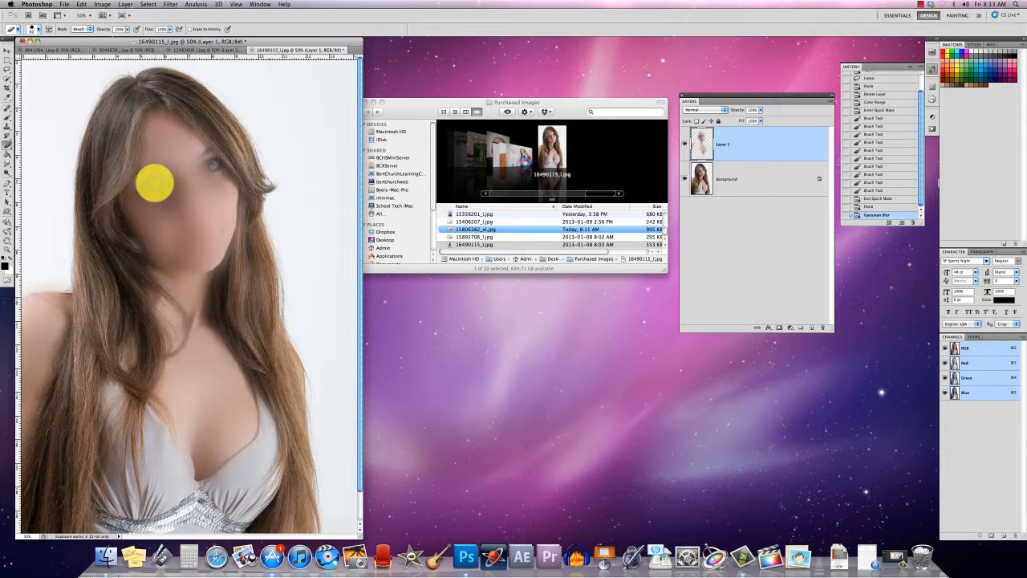
pyautogui.moveTo(149, 186); pyautogui.dragTo(152, 183)
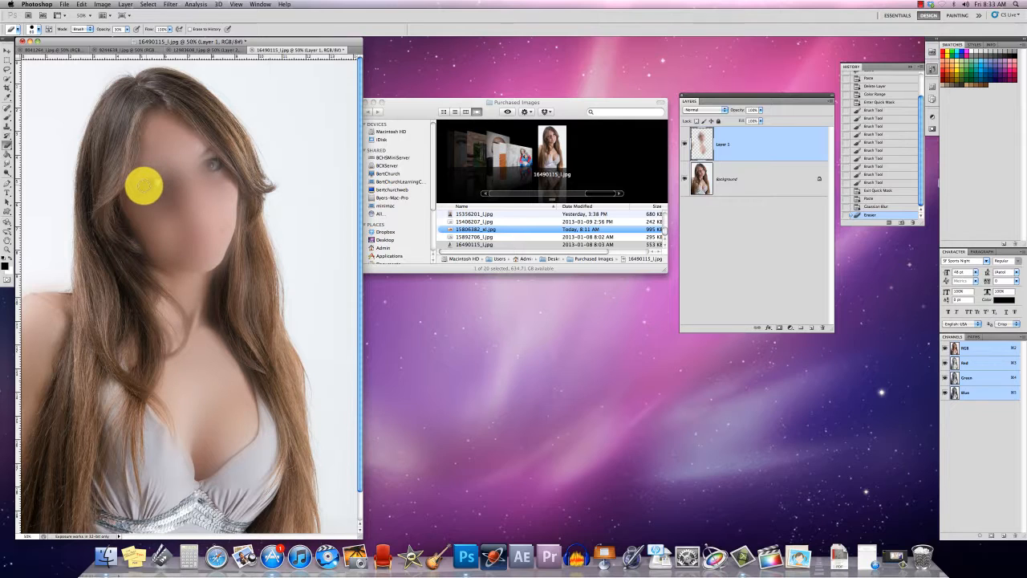
pyautogui.moveTo(154, 184)
pyautogui.mouseDown()
pyautogui.moveTo(138, 168)
pyautogui.moveTo(200, 160)
pyautogui.moveTo(234, 133)
pyautogui.moveTo(209, 166)
pyautogui.moveTo(222, 160)
pyautogui.moveTo(202, 171)
pyautogui.mouseUp()
pyautogui.moveTo(212, 238)
pyautogui.mouseDown()
pyautogui.moveTo(193, 239)
pyautogui.moveTo(213, 230)
pyautogui.moveTo(177, 241)
pyautogui.moveTo(208, 206)
pyautogui.moveTo(184, 217)
pyautogui.mouseUp()
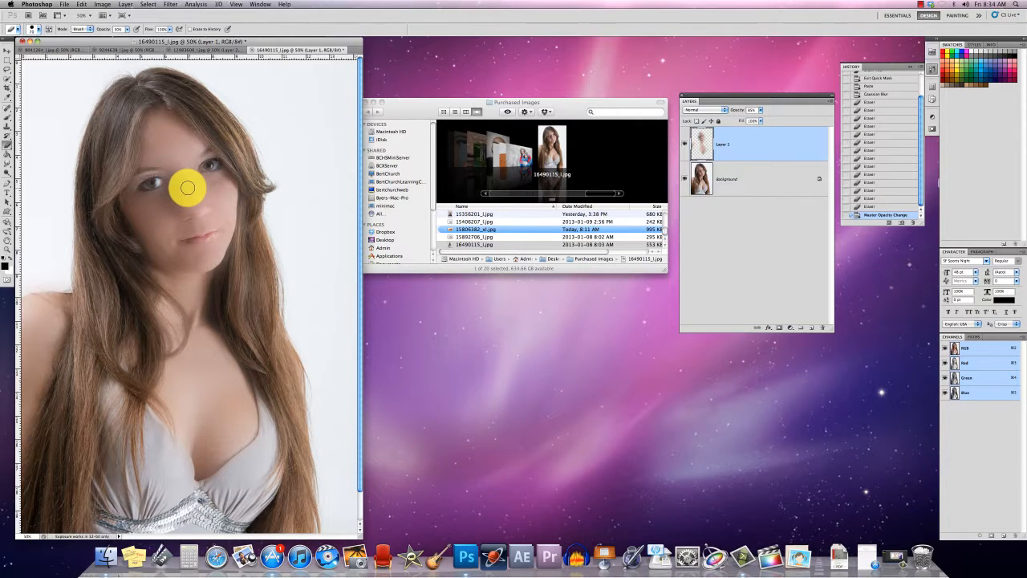
# Erase more of the blurred skin layer down the middle of the face, and compare the photo with Layer 1 hidden and shown
pyautogui.moveTo(186, 185); pyautogui.dragTo(177, 213)
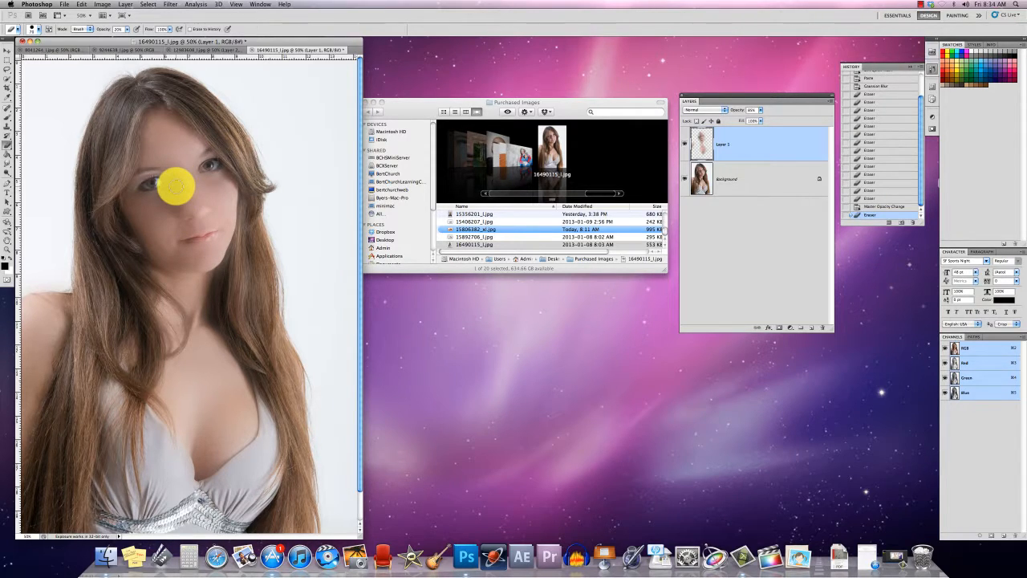
pyautogui.click(34, 28)
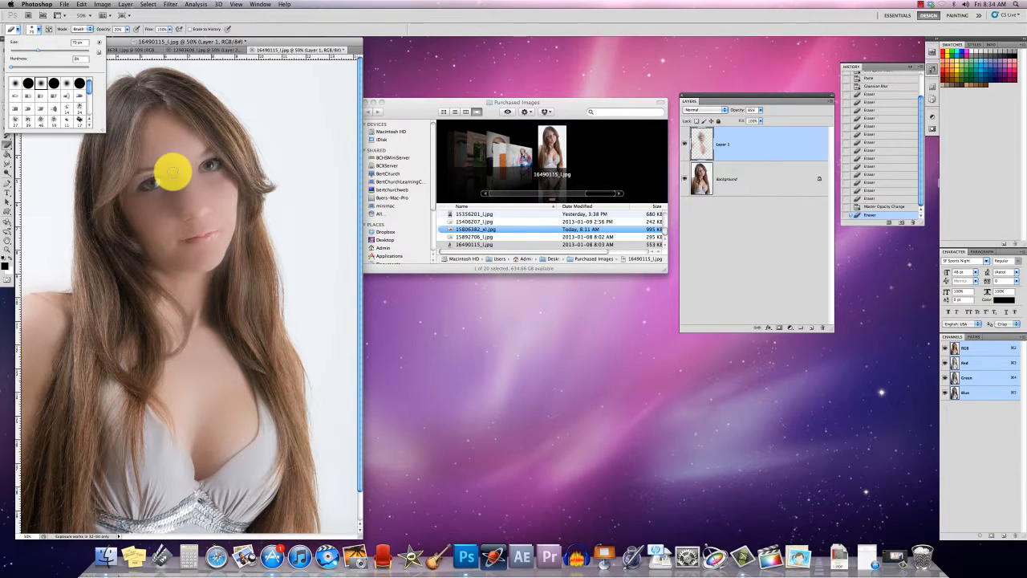
pyautogui.click(172, 173)
pyautogui.moveTo(170, 172)
pyautogui.mouseDown()
pyautogui.moveTo(169, 212)
pyautogui.moveTo(171, 183)
pyautogui.moveTo(181, 203)
pyautogui.moveTo(177, 174)
pyautogui.moveTo(185, 217)
pyautogui.moveTo(190, 178)
pyautogui.moveTo(222, 218)
pyautogui.moveTo(202, 177)
pyautogui.moveTo(219, 195)
pyautogui.moveTo(200, 173)
pyautogui.moveTo(212, 165)
pyautogui.moveTo(200, 172)
pyautogui.moveTo(209, 157)
pyautogui.moveTo(133, 192)
pyautogui.moveTo(192, 215)
pyautogui.moveTo(186, 192)
pyautogui.moveTo(179, 240)
pyautogui.moveTo(208, 233)
pyautogui.moveTo(179, 252)
pyautogui.mouseUp()
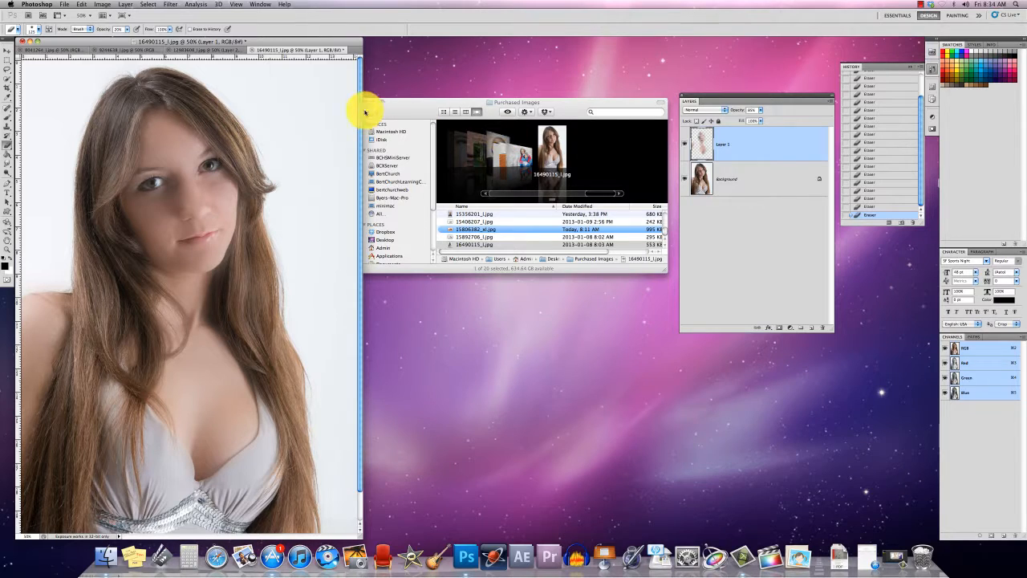
pyautogui.click(684, 144)
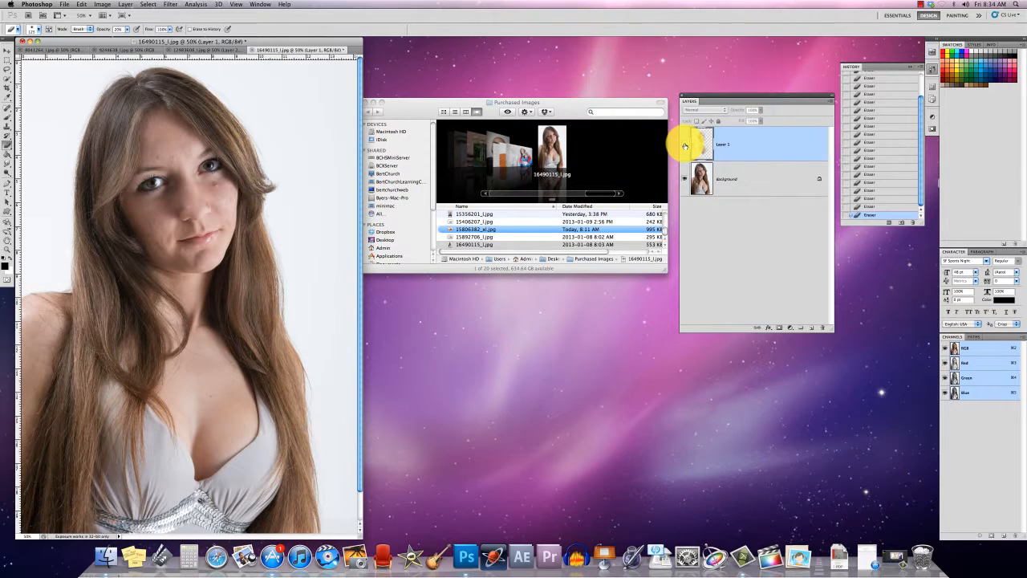
pyautogui.click(684, 144)
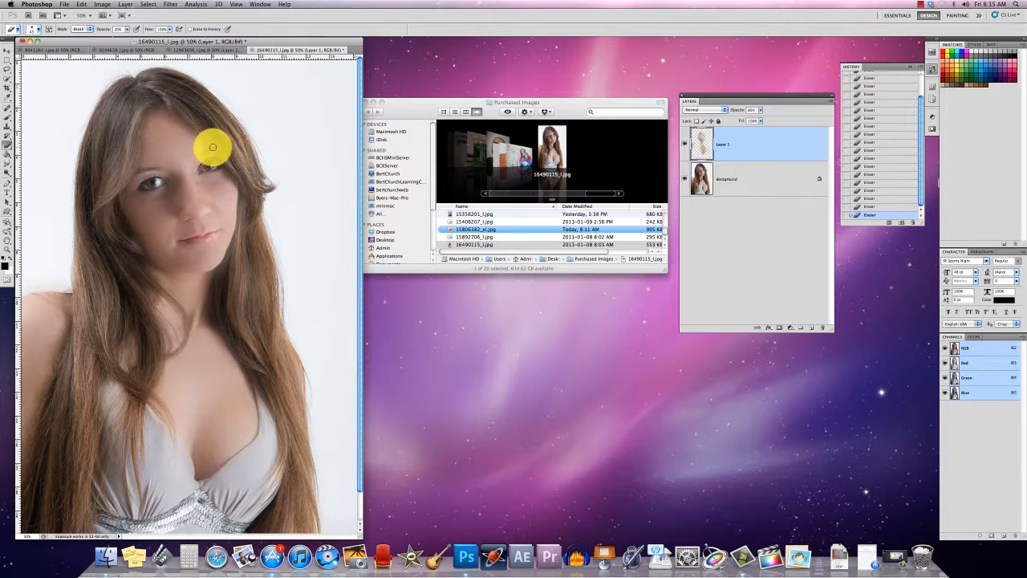
# Erase the blurred skin layer around the mouth with the soft low-opacity eraser and check Layer 1's effect
pyautogui.rightClick(156, 170)
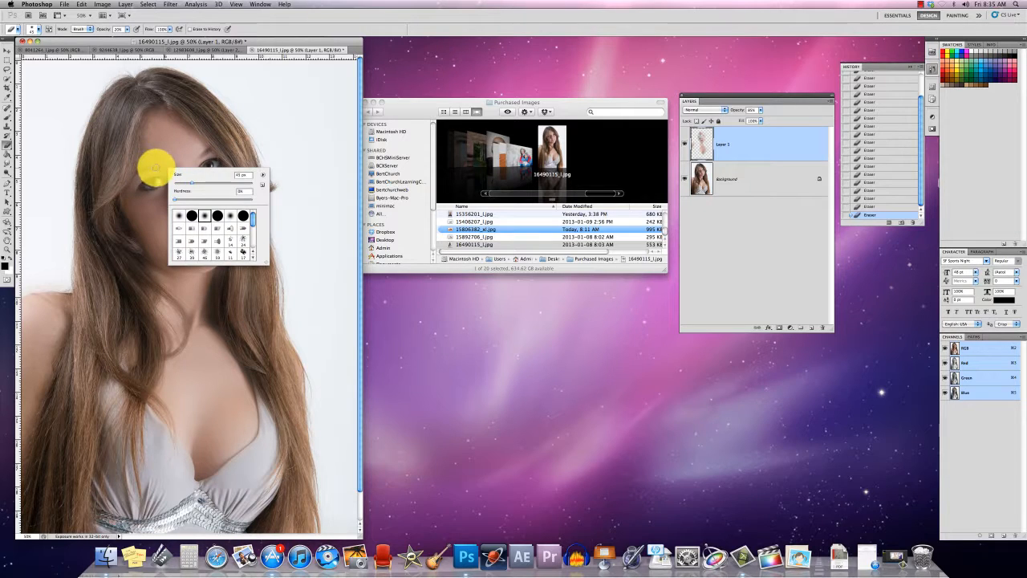
pyautogui.click(142, 172)
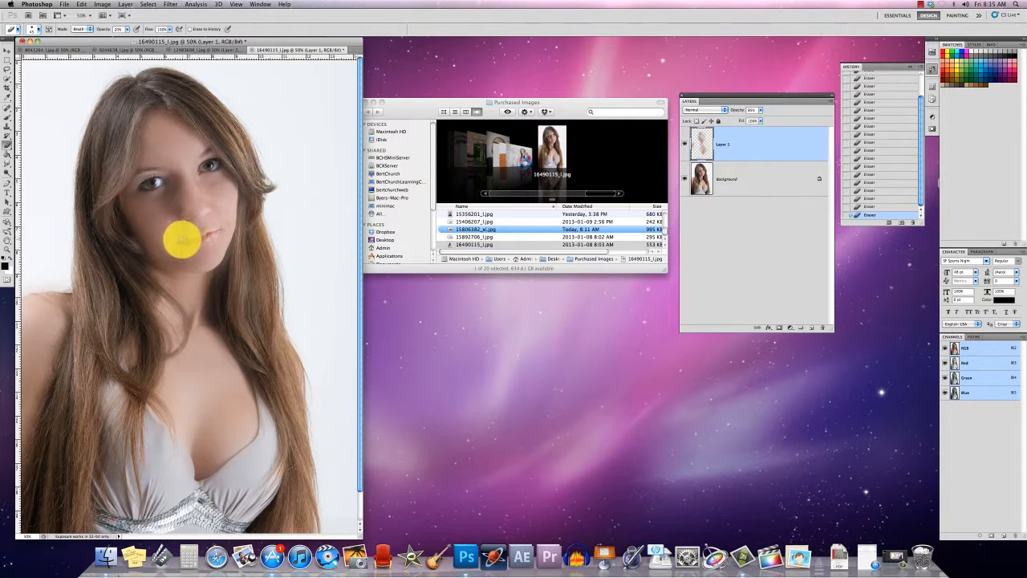
pyautogui.moveTo(182, 240)
pyautogui.mouseDown()
pyautogui.moveTo(216, 231)
pyautogui.moveTo(193, 240)
pyautogui.mouseUp()
pyautogui.click(686, 144)
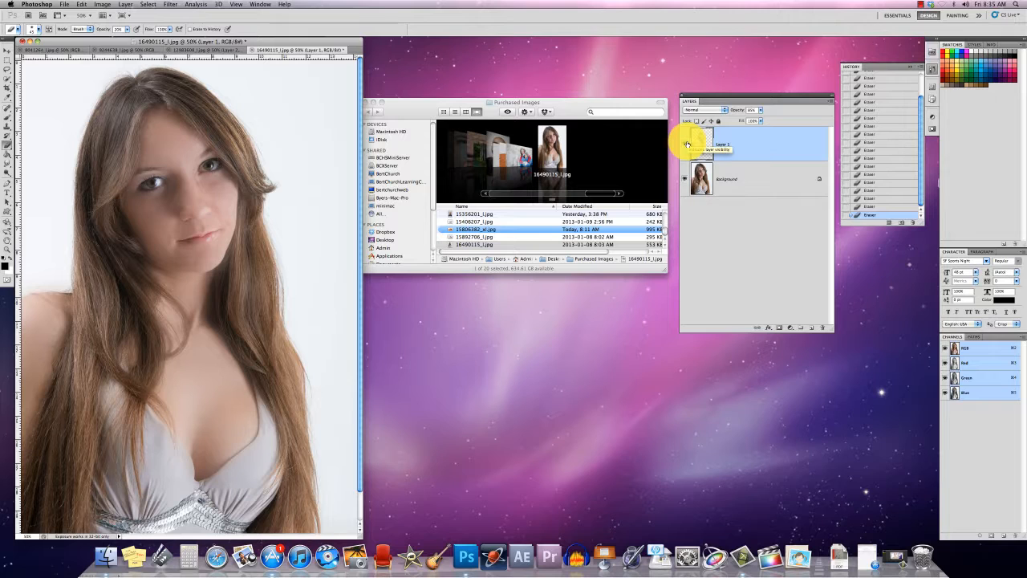
# Heal the blemishes on the cheeks and beside the nose on the Background layer with the Spot Healing Brush, hiding Layer 1 temporarily to find them
pyautogui.click(755, 177)
pyautogui.click(7, 108)
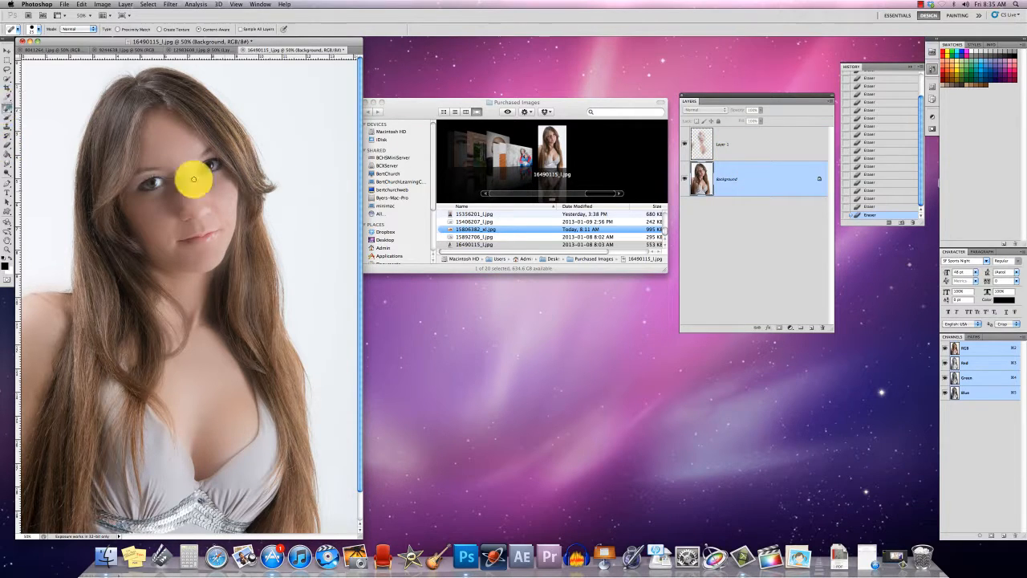
pyautogui.click(214, 184)
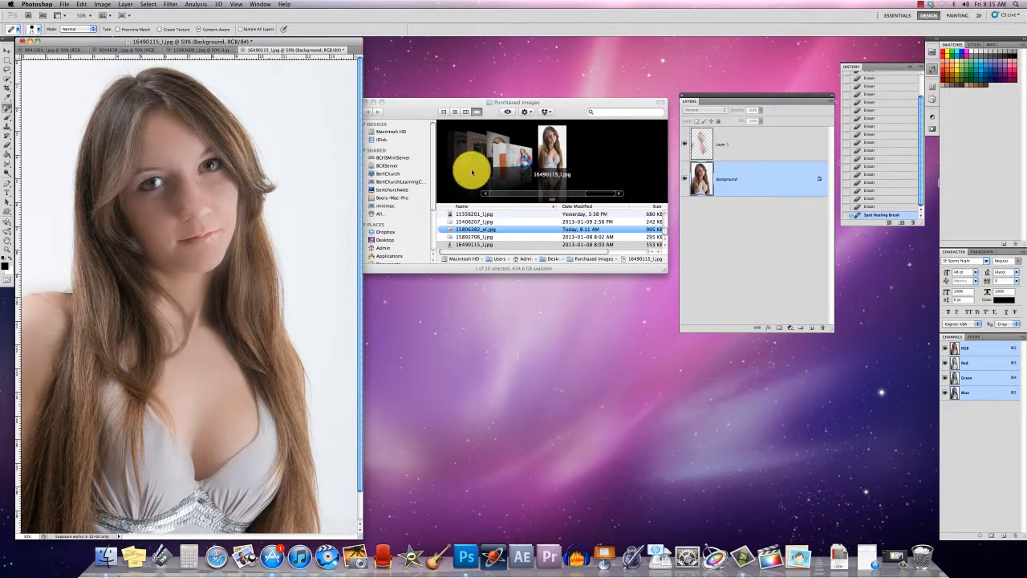
pyautogui.click(684, 147)
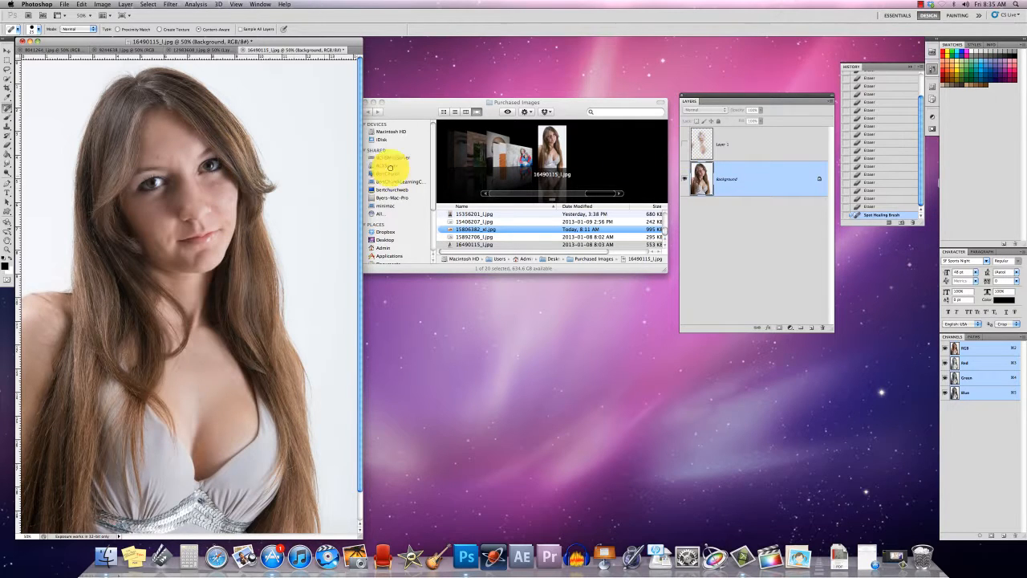
pyautogui.click(216, 185)
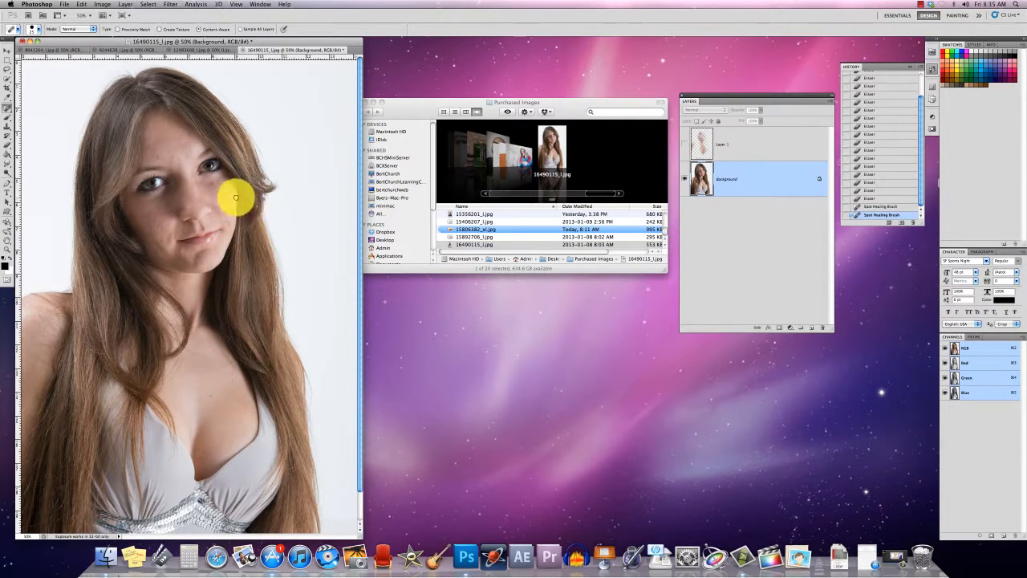
pyautogui.click(235, 201)
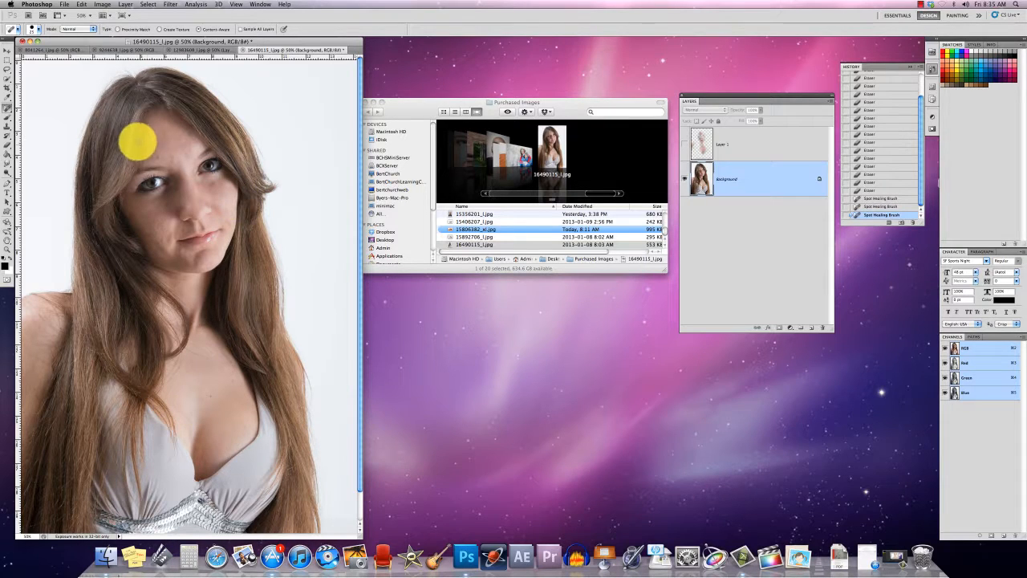
pyautogui.click(174, 181)
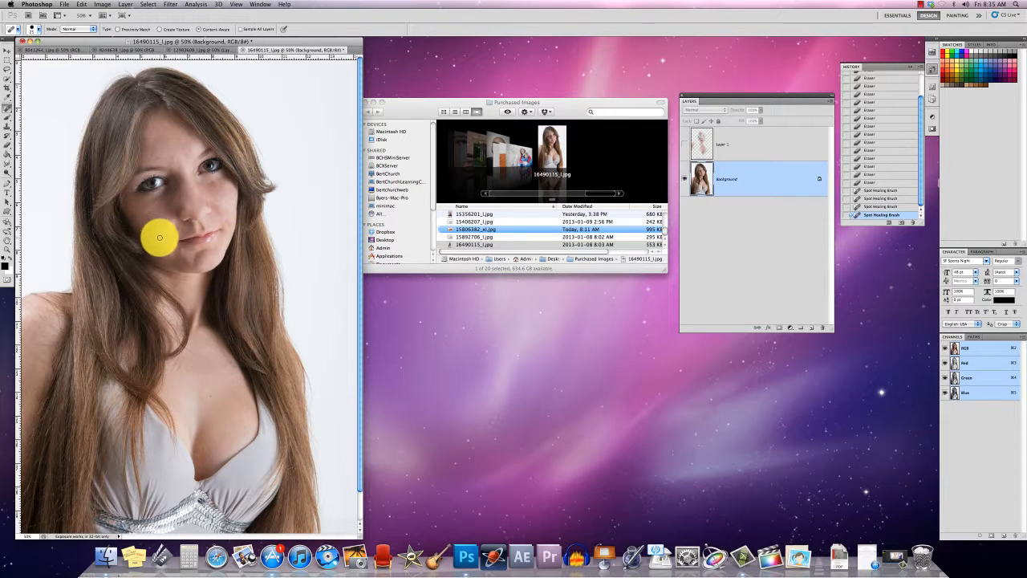
pyautogui.click(161, 240)
pyautogui.click(684, 145)
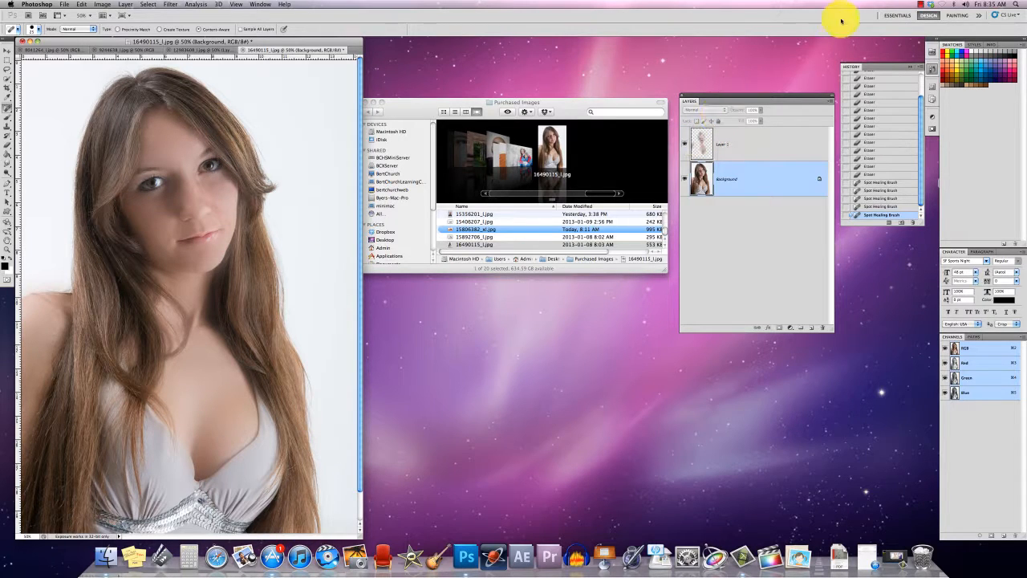
pyautogui.click(920, 4)
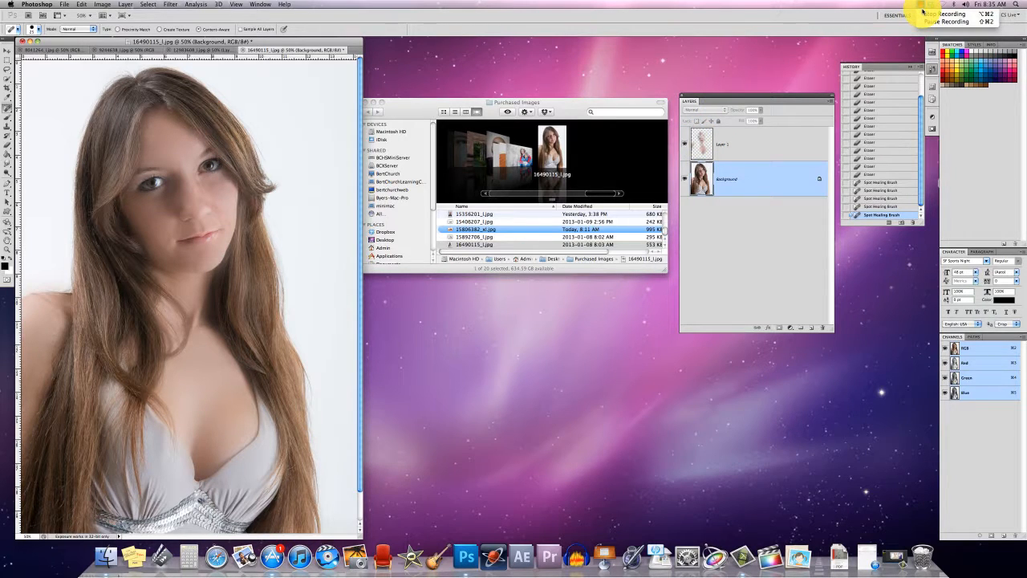